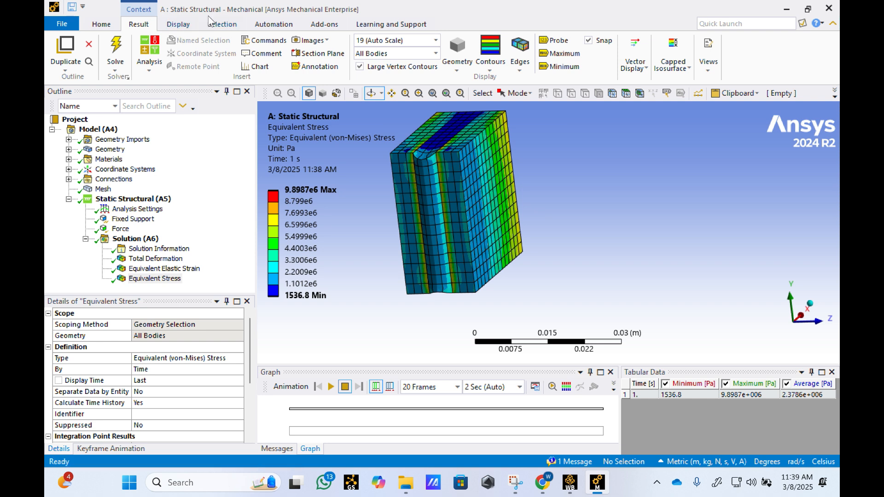
- Inspect the PVC Foam core body in the geometry, and return to the Equivalent Stress result
{"action": "left_click", "coordinate": [290, 237]}
{"action": "left_click", "coordinate": [68, 149]}
{"action": "left_click", "coordinate": [128, 169]}
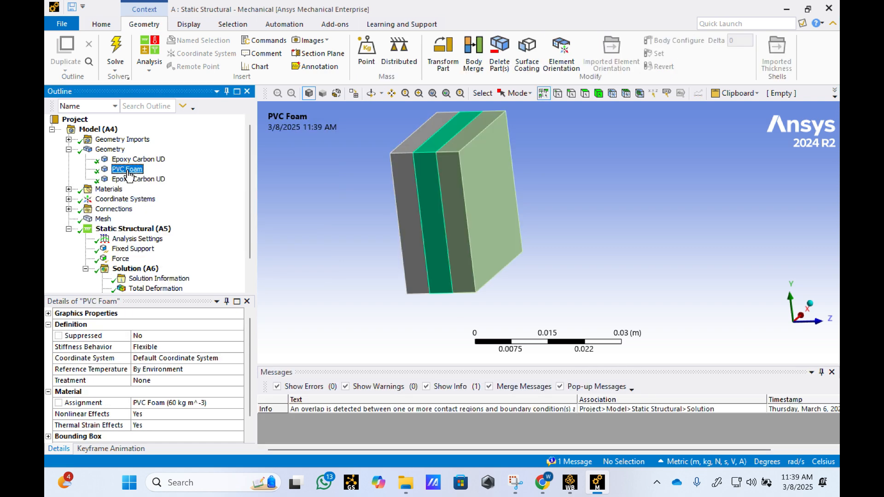
{"action": "scroll", "coordinate": [159, 263], "scroll_direction": "down", "scroll_amount": 1}
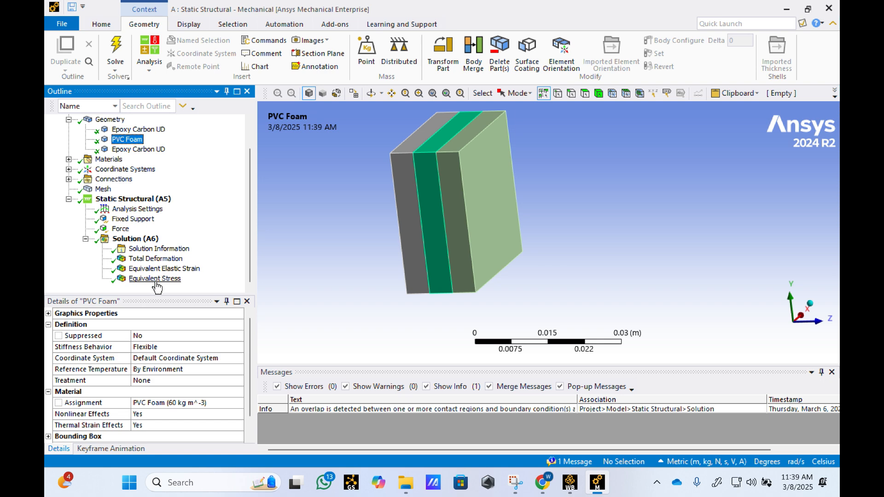
{"action": "left_click", "coordinate": [156, 279]}
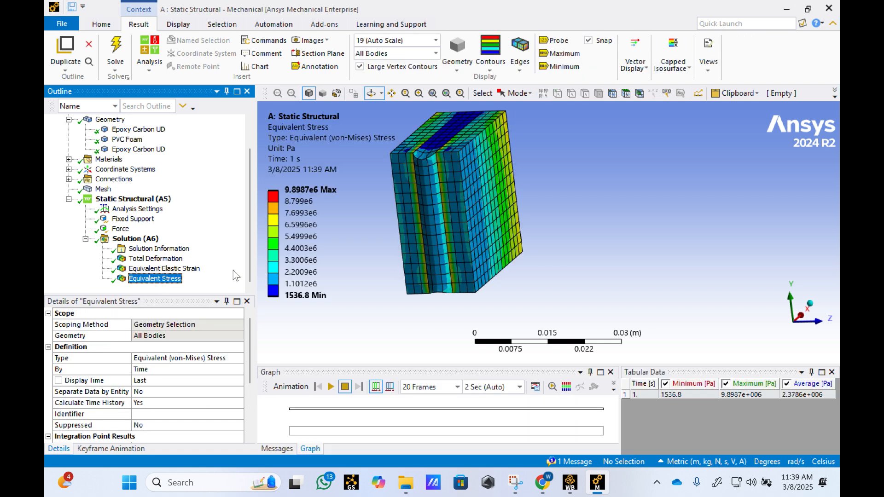
- Look through the result types that can be inserted under the solution, and return to the Equivalent Stress plot
{"action": "right_click", "coordinate": [149, 242]}
{"action": "mouse_move", "coordinate": [180, 249]}
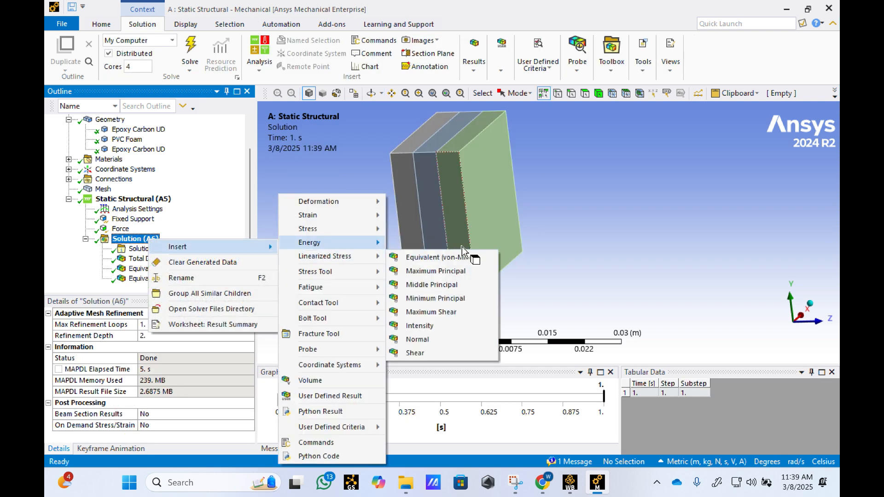
{"action": "left_click", "coordinate": [538, 235]}
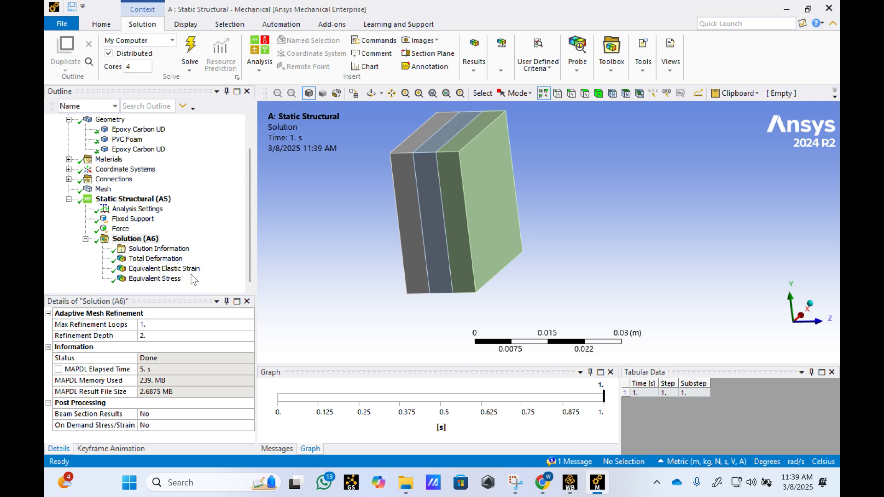
{"action": "left_click", "coordinate": [174, 278]}
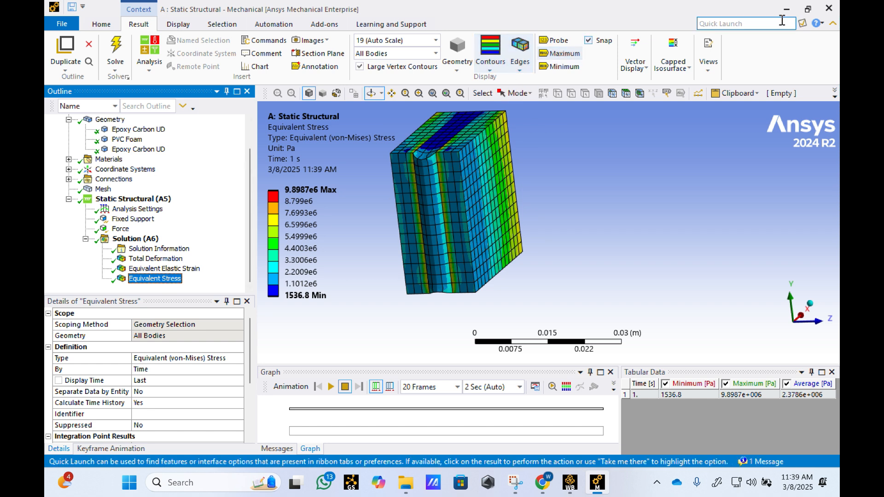
- Close the Mechanical window and add an ACP (Pre) component system to the Workbench project schematic
{"action": "left_click", "coordinate": [830, 10]}
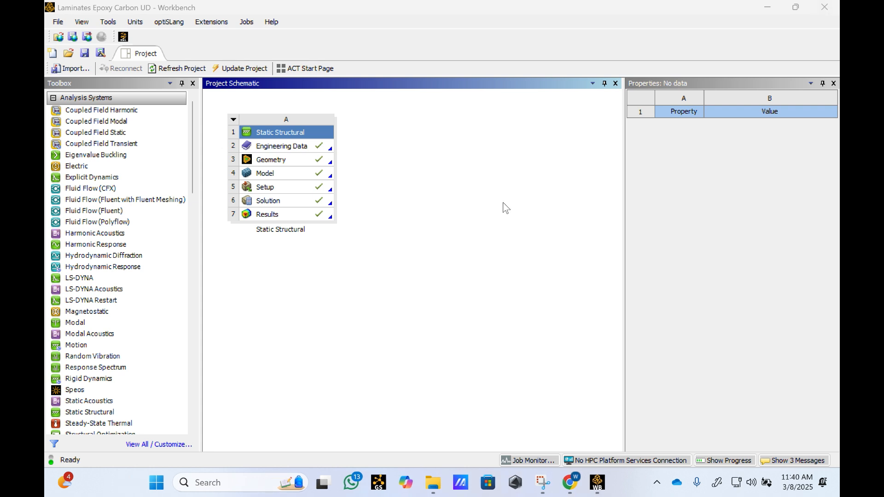
{"action": "scroll", "coordinate": [110, 332], "scroll_direction": "down", "scroll_amount": 3}
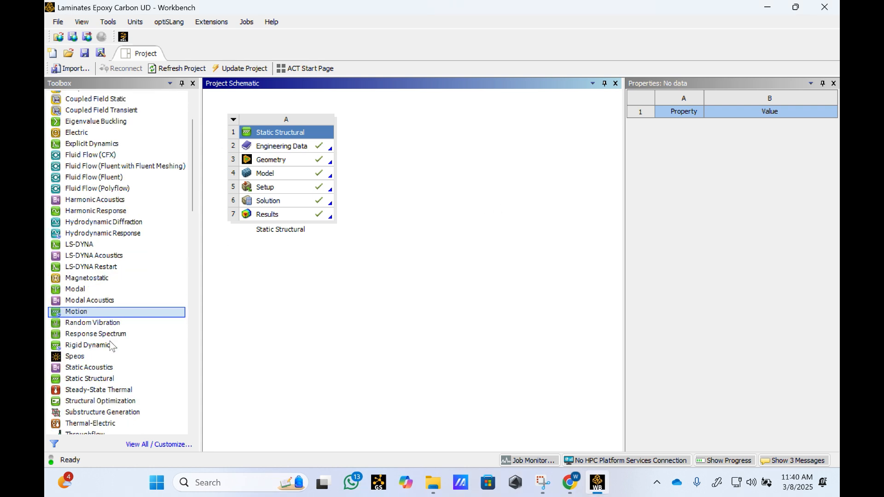
{"action": "scroll", "coordinate": [110, 345], "scroll_direction": "down", "scroll_amount": 4}
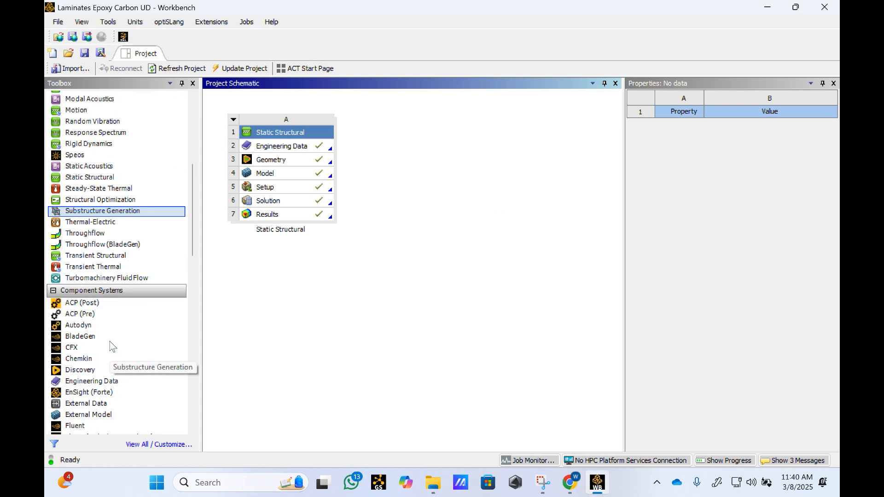
{"action": "left_click", "coordinate": [93, 319]}
{"action": "double_click", "coordinate": [94, 317]}
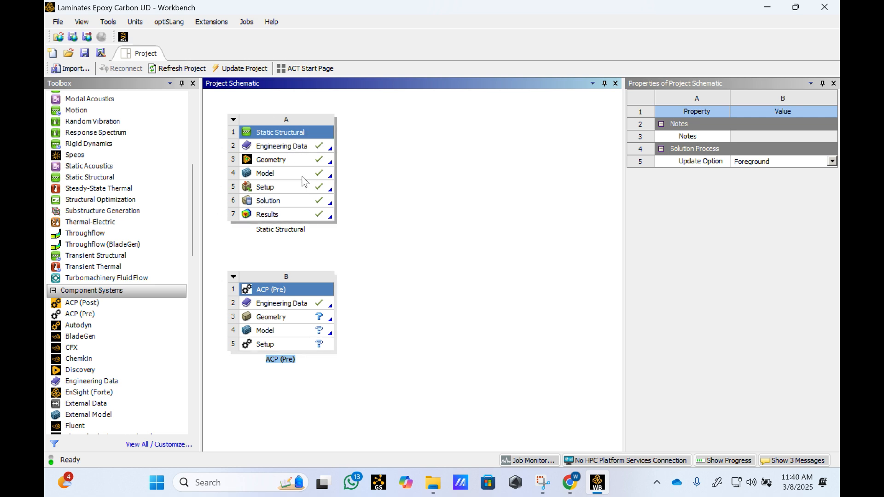
- Share the Static Structural system's Engineering Data with the ACP (Pre) system
{"action": "left_click", "coordinate": [272, 148]}
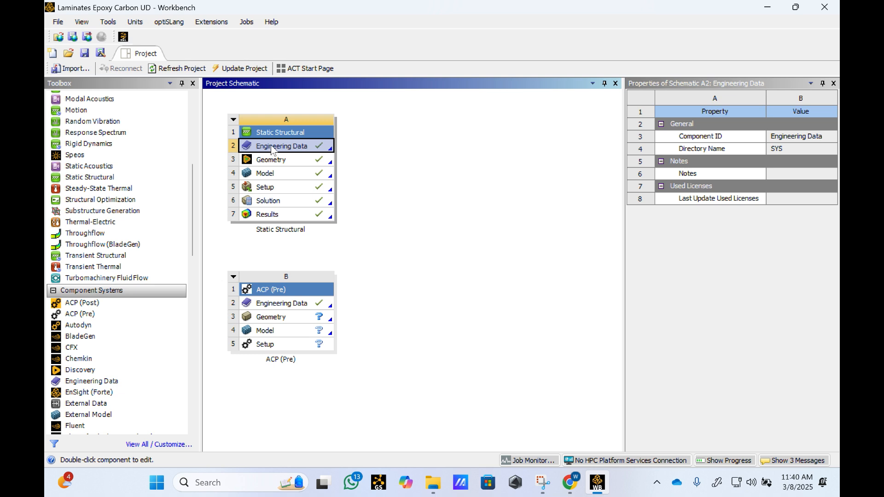
{"action": "left_click_drag", "start_coordinate": [273, 148], "coordinate": [298, 307]}
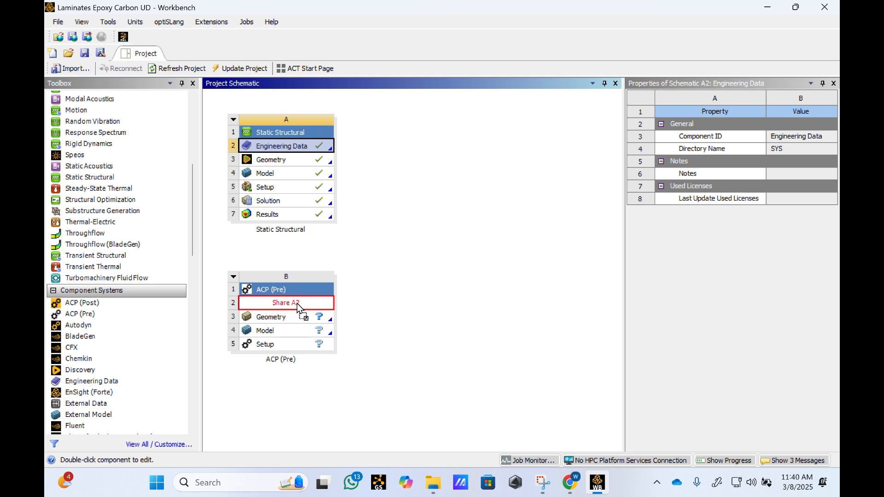
{"action": "left_click_drag", "start_coordinate": [298, 306], "coordinate": [297, 304]}
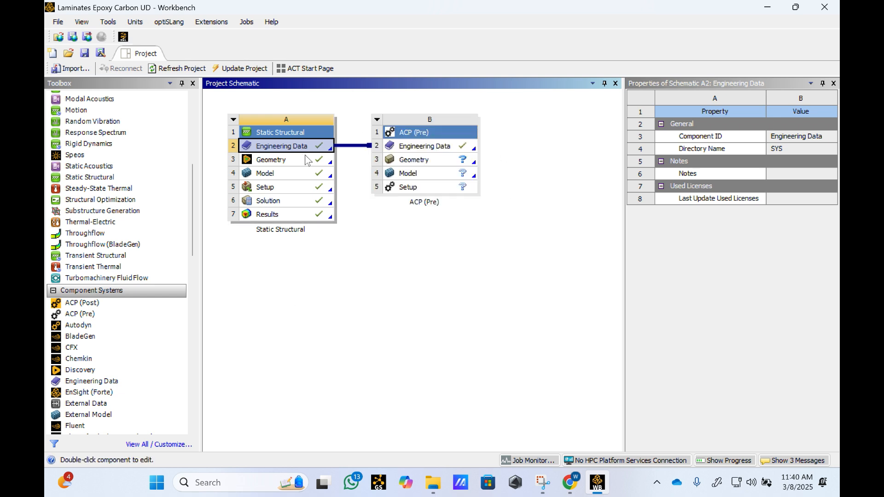
- Create a new DesignModeler geometry for the ACP (Pre) system and set its length unit to millimetres
{"action": "left_click", "coordinate": [428, 160]}
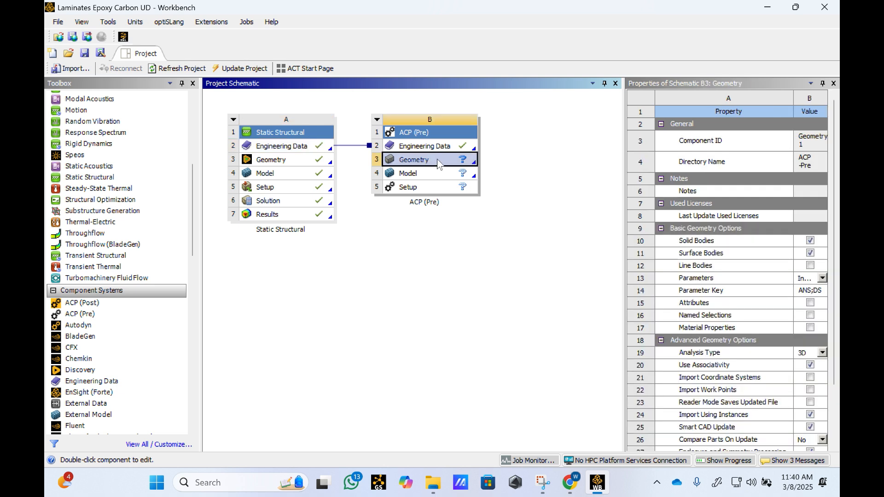
{"action": "right_click", "coordinate": [438, 161]}
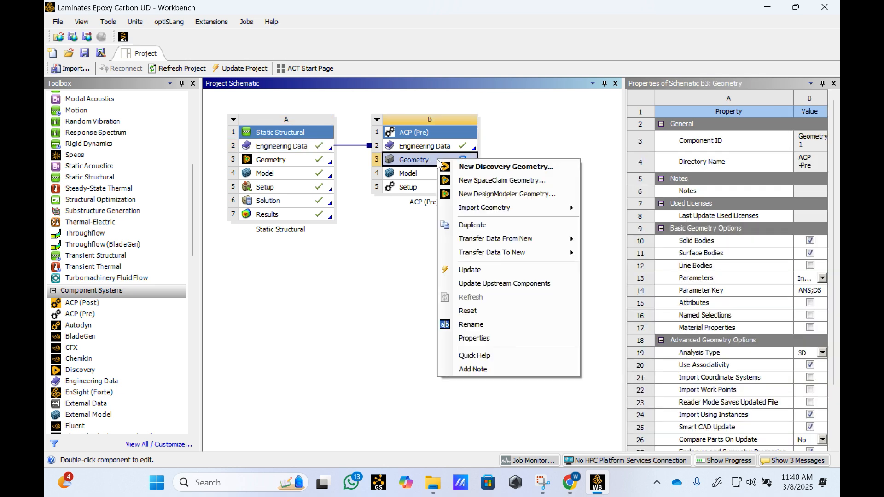
{"action": "left_click", "coordinate": [520, 195]}
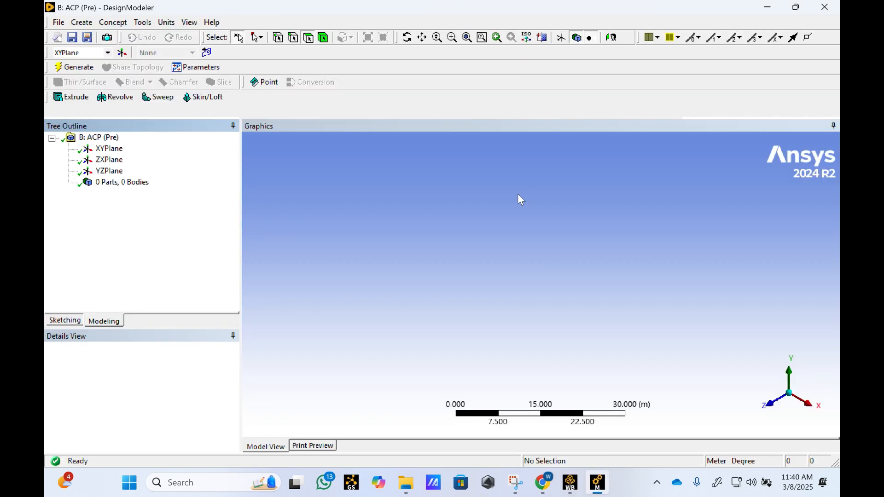
{"action": "left_click", "coordinate": [166, 22]}
{"action": "left_click", "coordinate": [190, 62]}
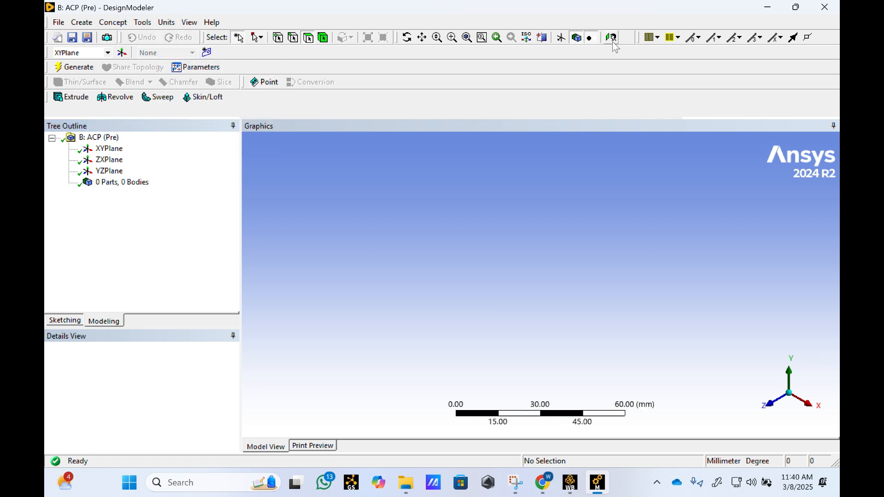
- Show the XY plane face-on and sketch a rectangle on it from the origin, about 87 mm wide and 23 mm high
{"action": "left_click", "coordinate": [562, 38]}
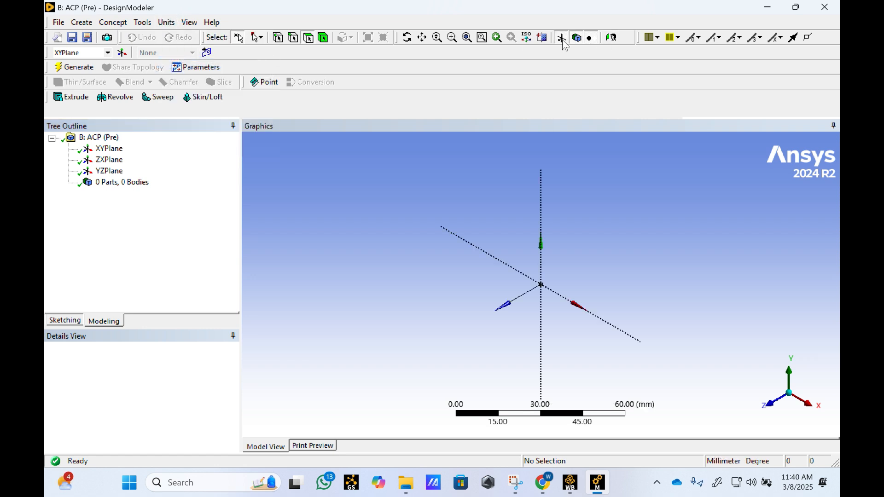
{"action": "left_click", "coordinate": [612, 38]}
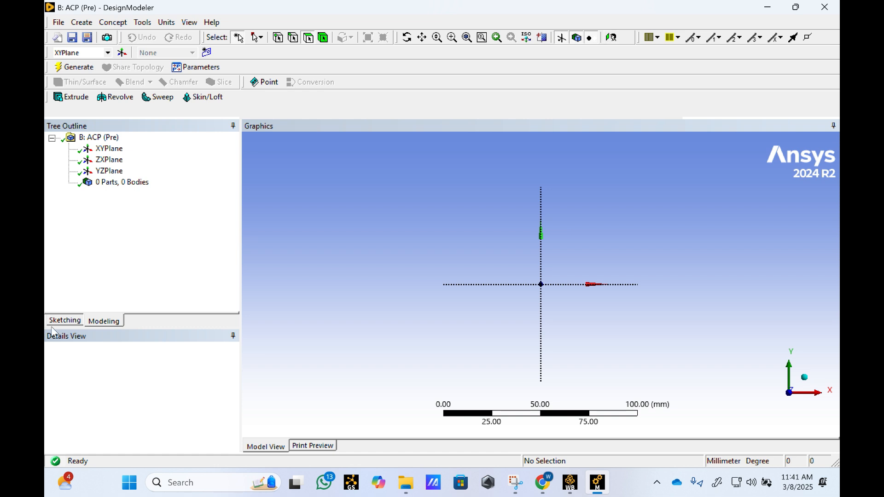
{"action": "left_click", "coordinate": [71, 322]}
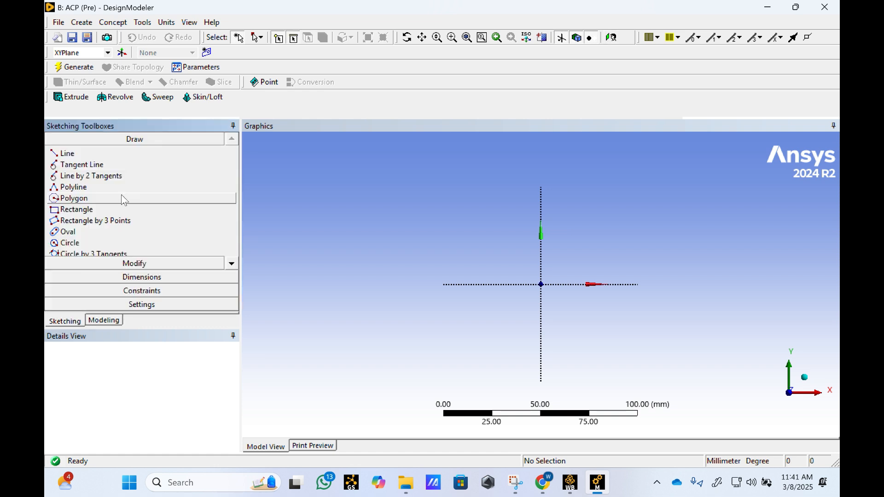
{"action": "left_click", "coordinate": [100, 211]}
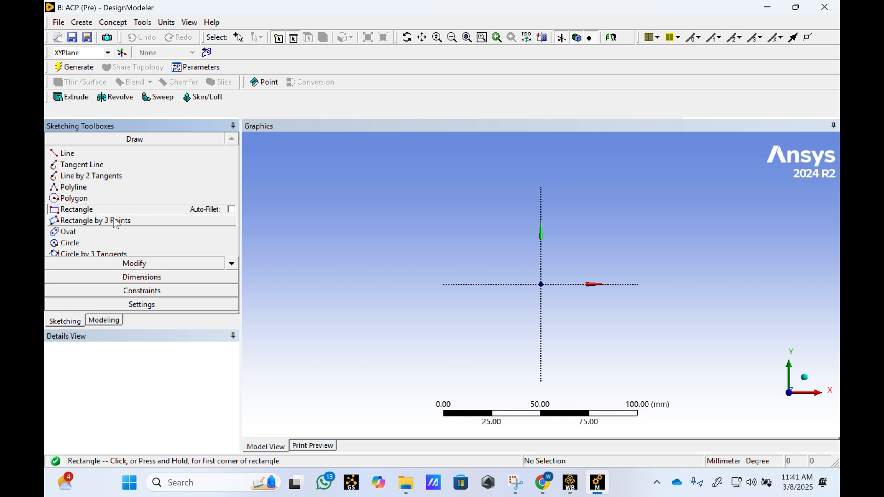
{"action": "scroll", "coordinate": [566, 285], "scroll_direction": "up", "scroll_amount": 1}
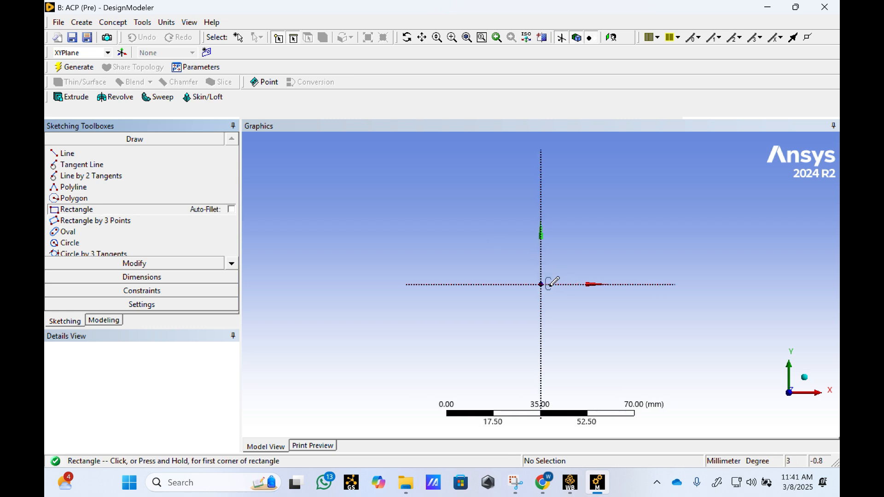
{"action": "left_click", "coordinate": [542, 285]}
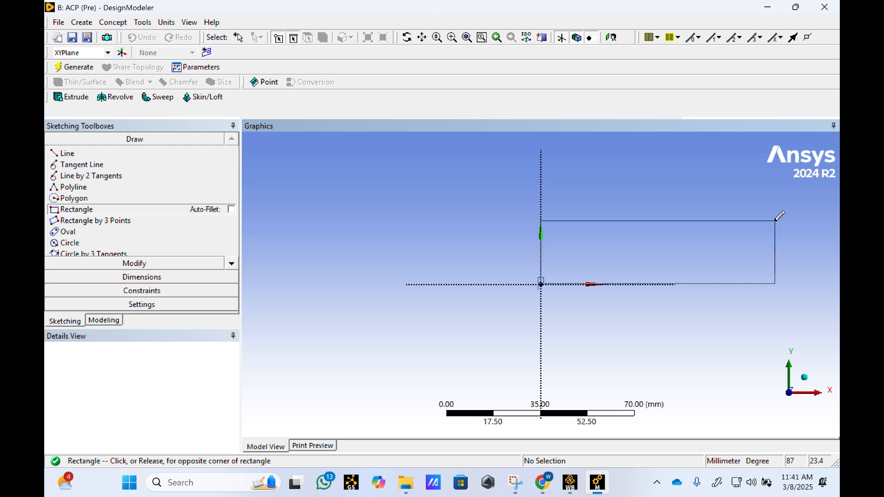
{"action": "left_click", "coordinate": [776, 221]}
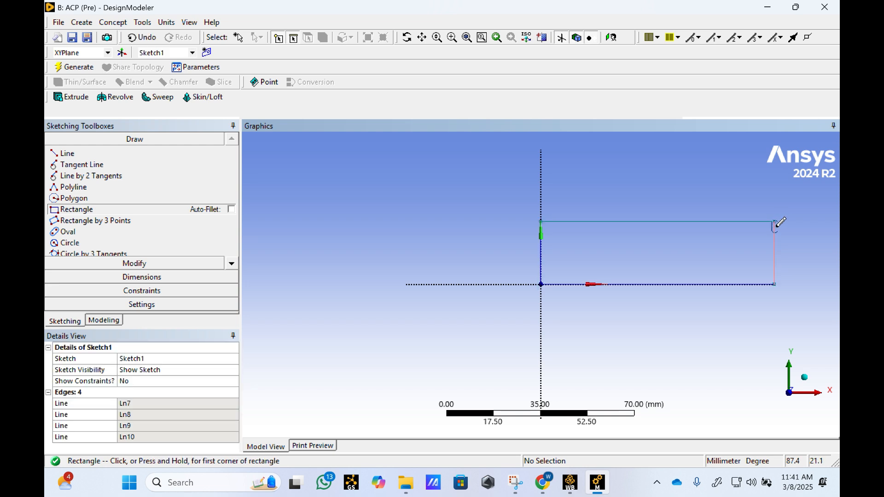
- Add general dimensions to the rectangle's top edge and right edge
{"action": "left_click", "coordinate": [141, 277]}
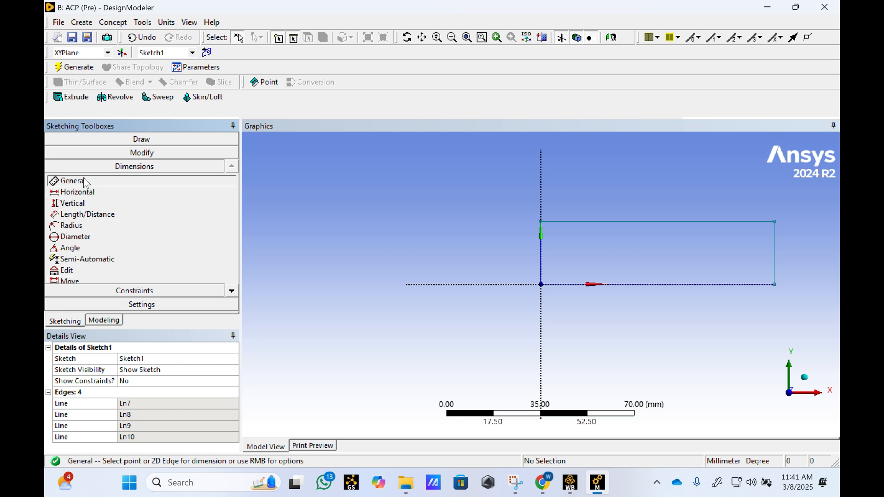
{"action": "left_click", "coordinate": [645, 223]}
{"action": "left_click", "coordinate": [642, 213]}
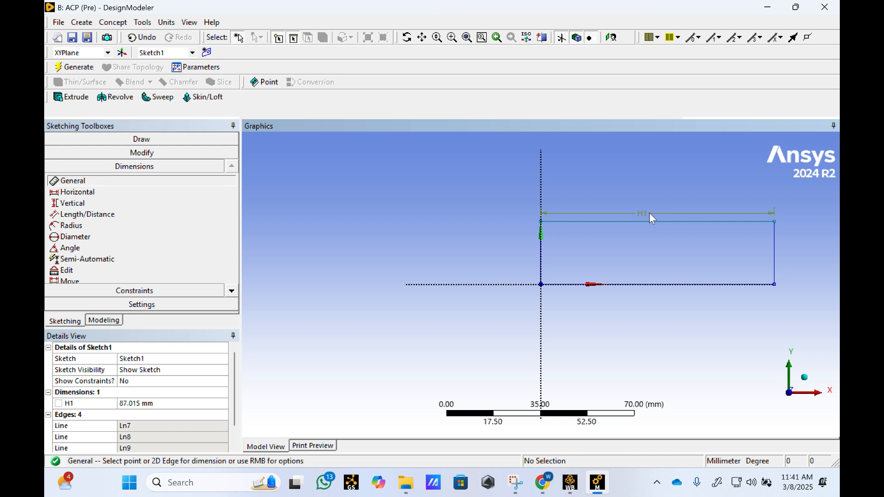
{"action": "left_click", "coordinate": [779, 245]}
{"action": "left_click", "coordinate": [788, 245]}
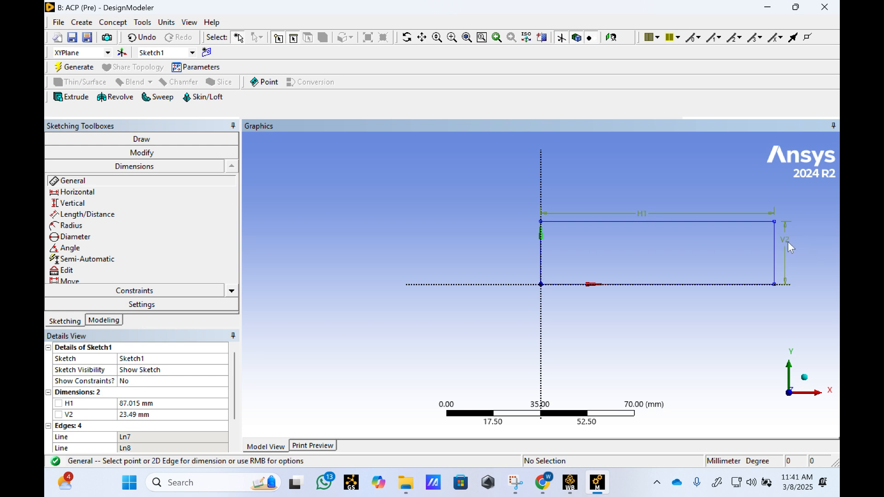
- Set the rectangle's horizontal dimension H1 to 100 mm and its vertical dimension V2 to 30 mm
{"action": "left_click", "coordinate": [144, 403]}
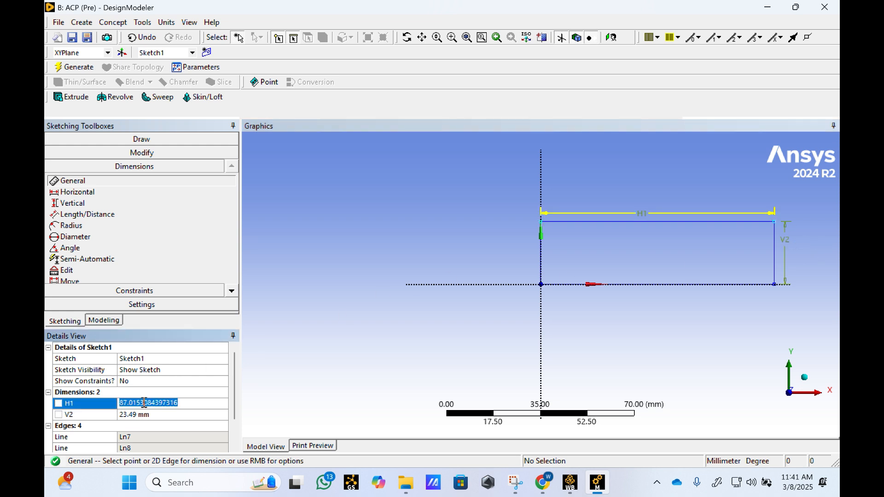
{"action": "type", "text": "100"}
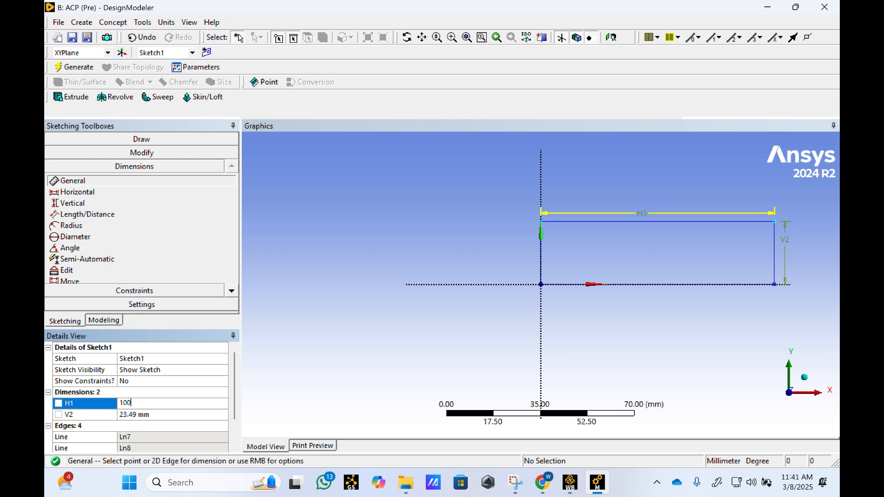
{"action": "key", "text": "Return"}
{"action": "left_click", "coordinate": [137, 413]}
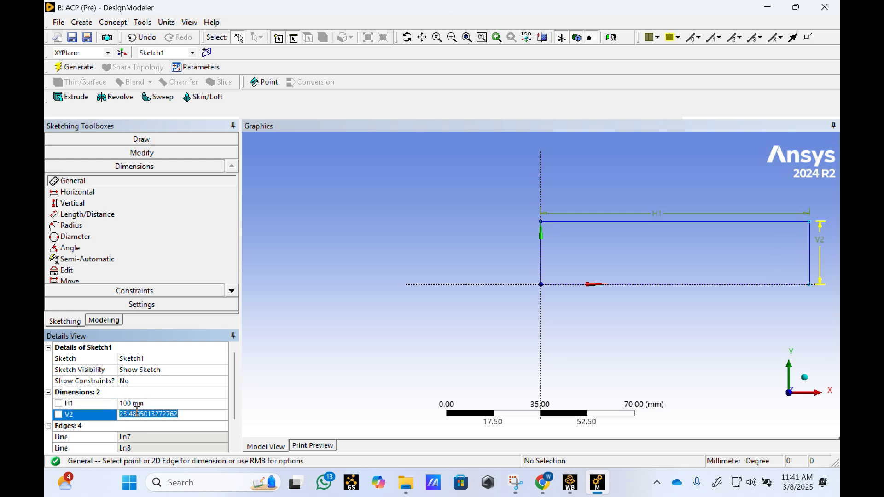
{"action": "type", "text": "30"}
{"action": "key", "text": "Return"}
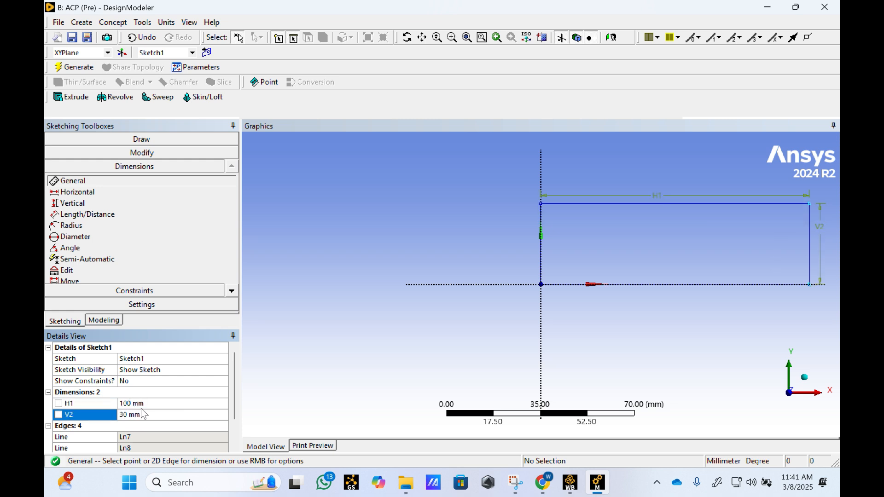
{"action": "scroll", "coordinate": [635, 270], "scroll_direction": "down", "scroll_amount": 1}
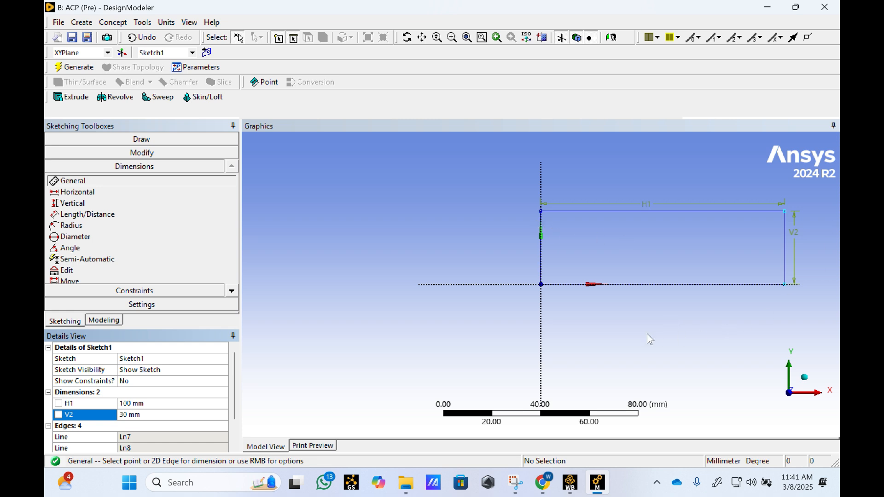
- Create a surface from Sketch1 on the XY plane, adding material, and generate the surface body
{"action": "left_click", "coordinate": [110, 23]}
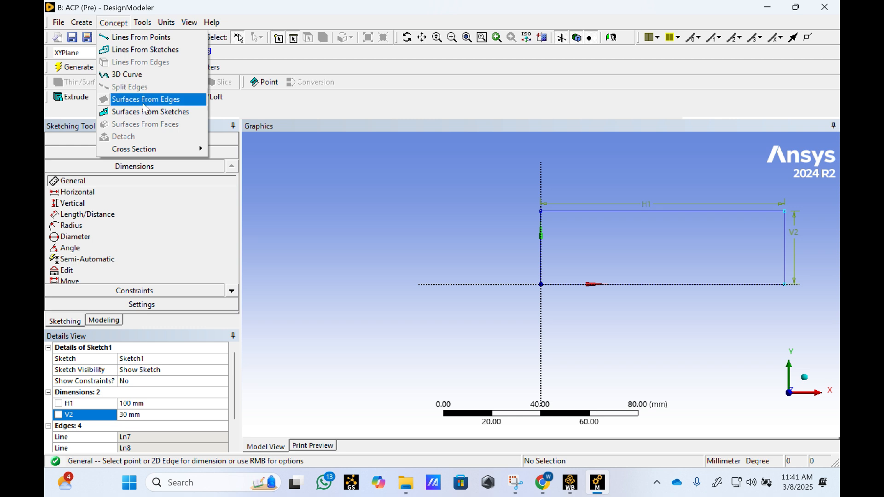
{"action": "left_click", "coordinate": [144, 112]}
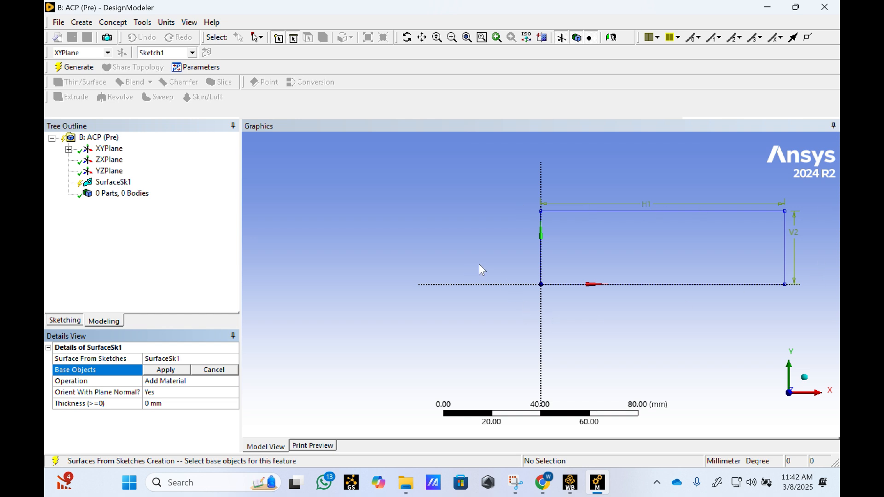
{"action": "left_click", "coordinate": [69, 150]}
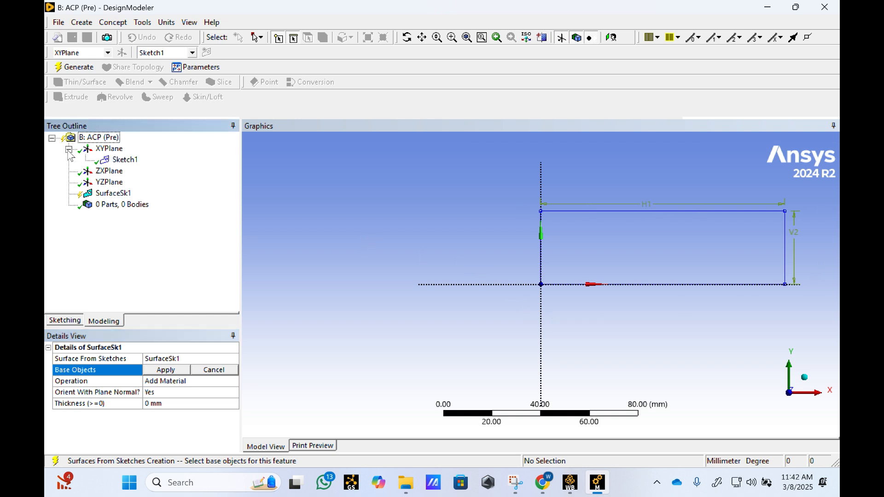
{"action": "left_click", "coordinate": [123, 162]}
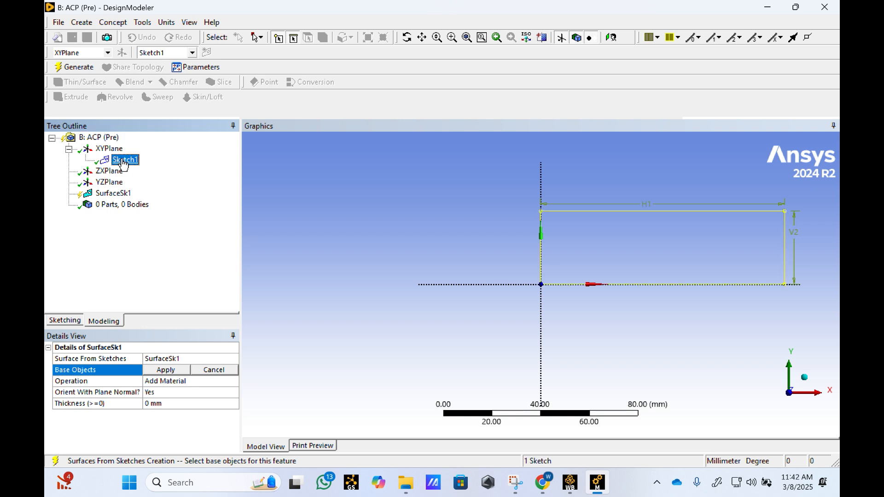
{"action": "left_click", "coordinate": [162, 371]}
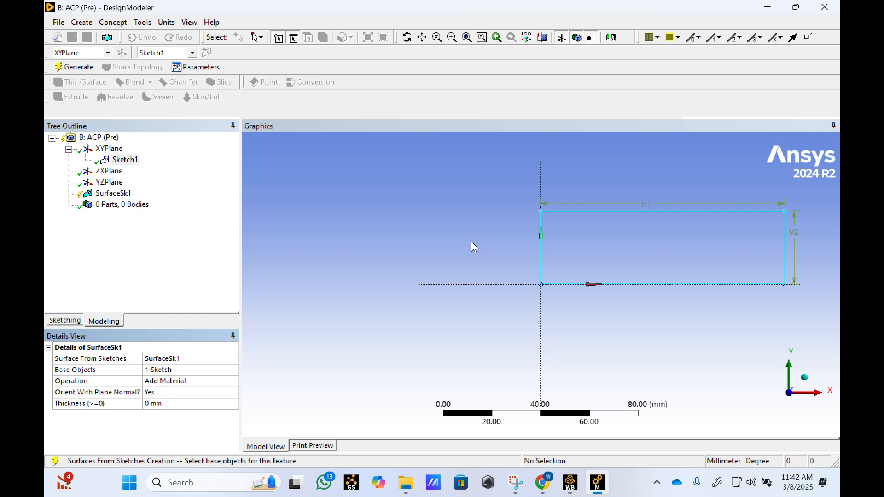
{"action": "scroll", "coordinate": [472, 242], "scroll_direction": "down", "scroll_amount": 1}
{"action": "left_click", "coordinate": [77, 69]}
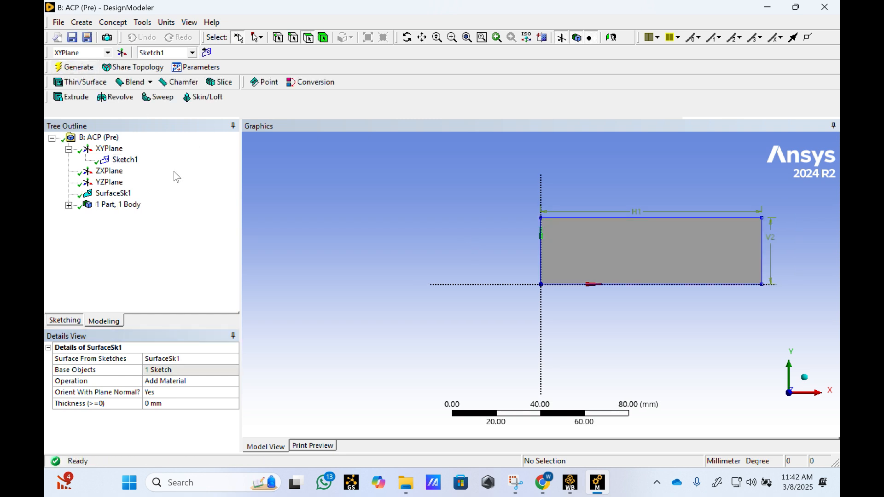
- Close the geometry editor and open the Model cell of the ACP (Pre) system in Mechanical
{"action": "left_click", "coordinate": [832, 11]}
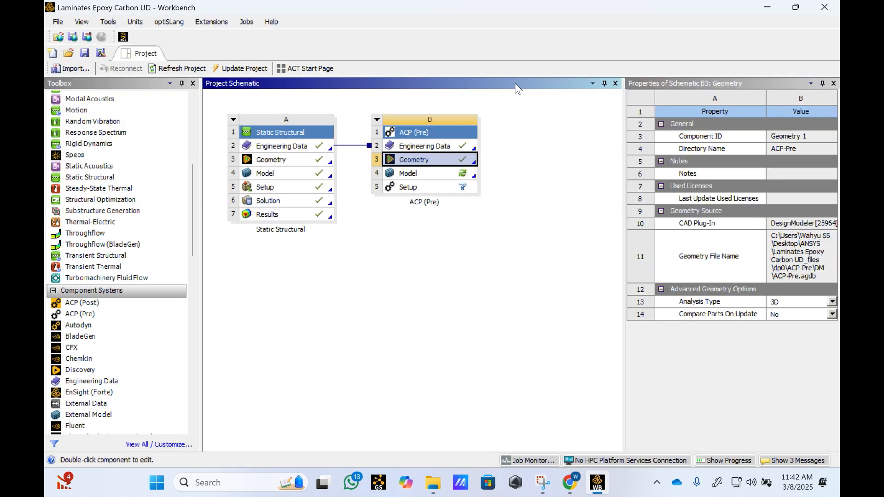
{"action": "left_click", "coordinate": [418, 177]}
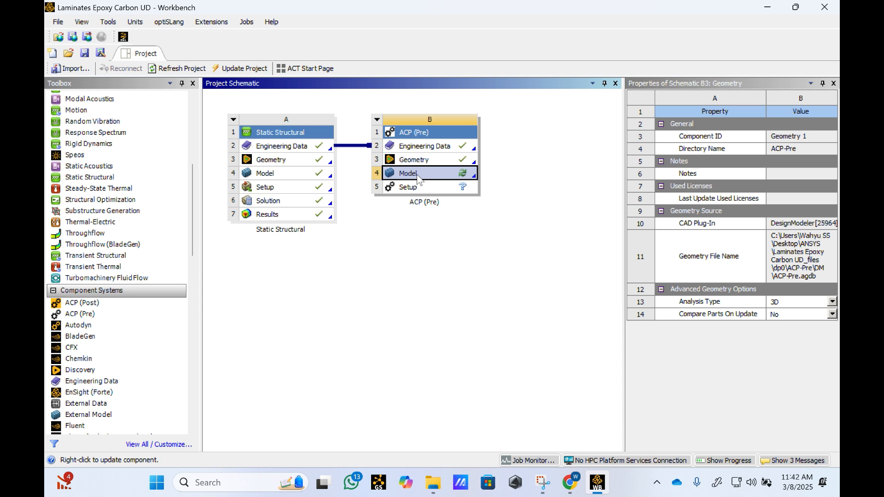
{"action": "double_click", "coordinate": [418, 177]}
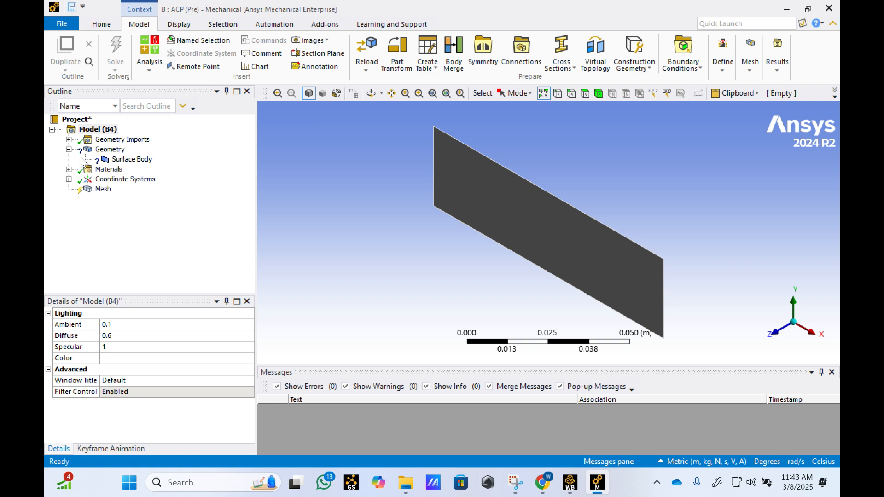
- Change the unit system to Metric (mm, kg, N, s, mV, mA) and set the surface body's thickness to 1 mm
{"action": "left_click", "coordinate": [134, 160]}
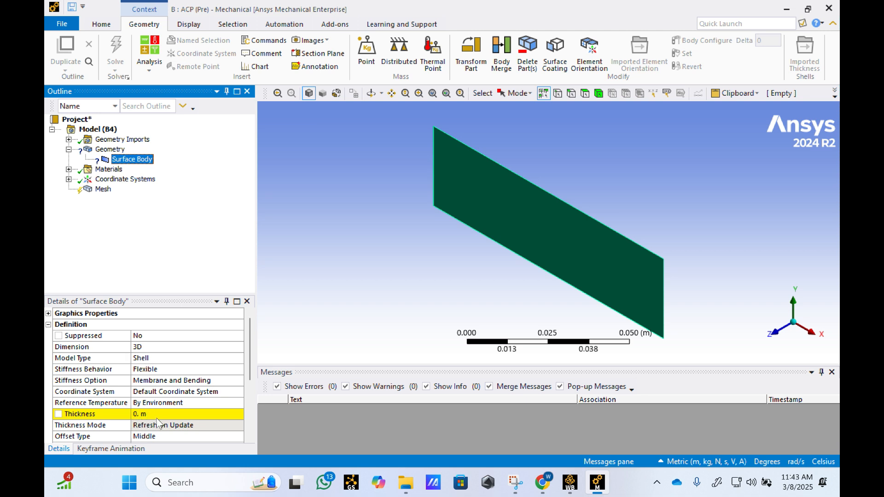
{"action": "left_click", "coordinate": [701, 463]}
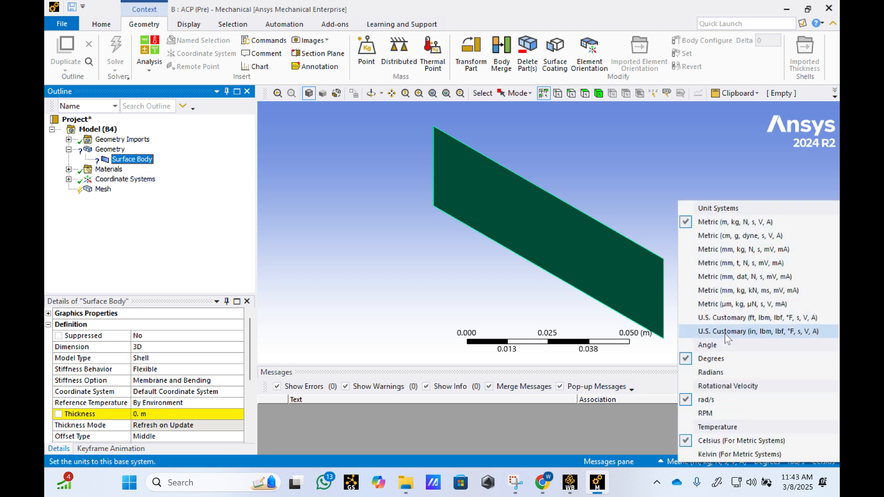
{"action": "left_click", "coordinate": [736, 249]}
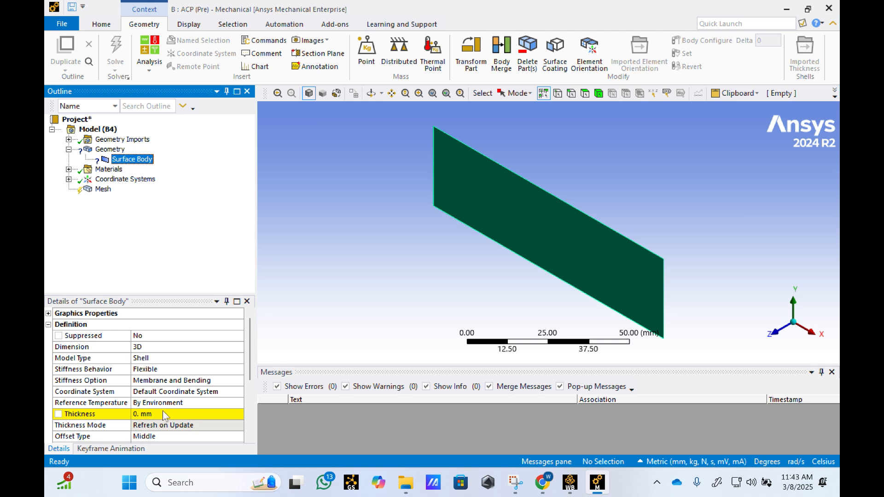
{"action": "left_click", "coordinate": [157, 414]}
{"action": "type", "text": "1"}
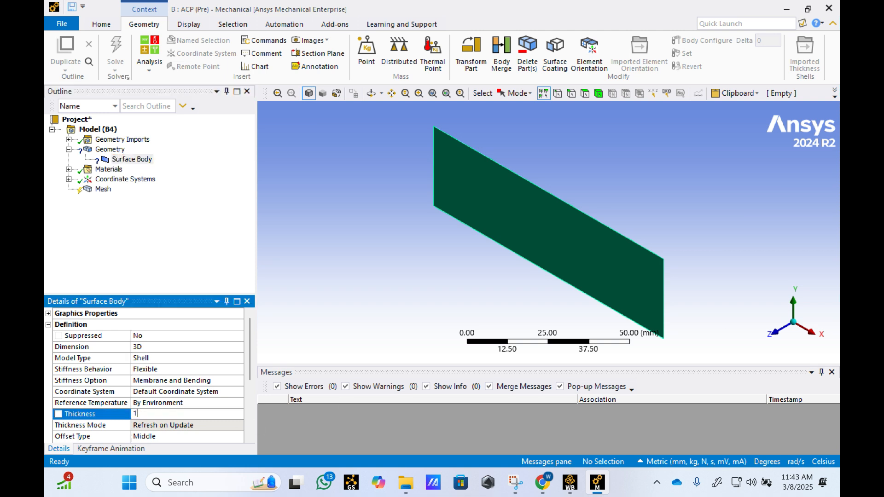
{"action": "key", "text": "Return"}
- Assign the material Epoxy Carbon UD (230 GPa) Wet to the surface body
{"action": "scroll", "coordinate": [156, 412], "scroll_direction": "down", "scroll_amount": 2}
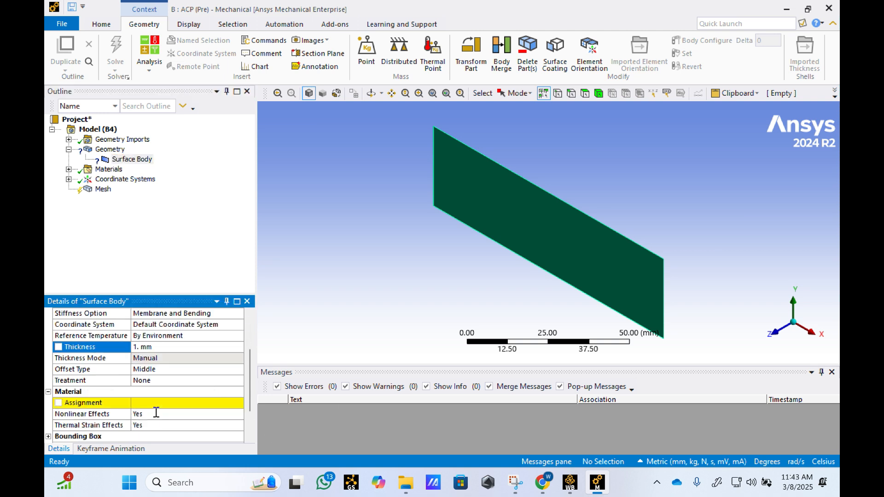
{"action": "left_click", "coordinate": [166, 403]}
{"action": "left_click", "coordinate": [239, 405]}
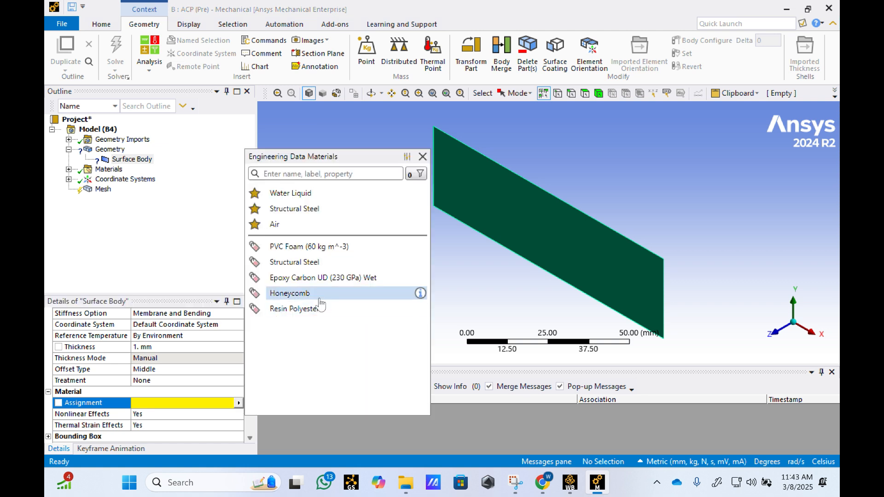
{"action": "left_click", "coordinate": [322, 278]}
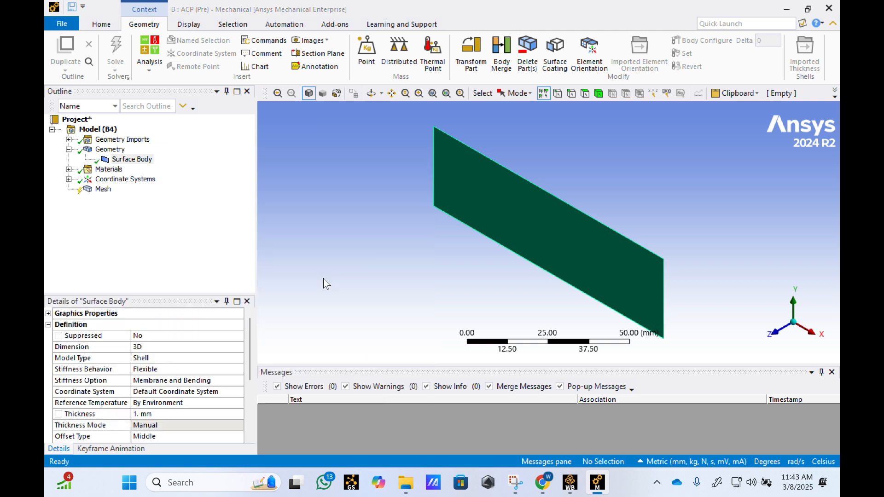
- Generate the mesh of the surface body with the default element size
{"action": "left_click", "coordinate": [103, 190]}
{"action": "right_click", "coordinate": [102, 191]}
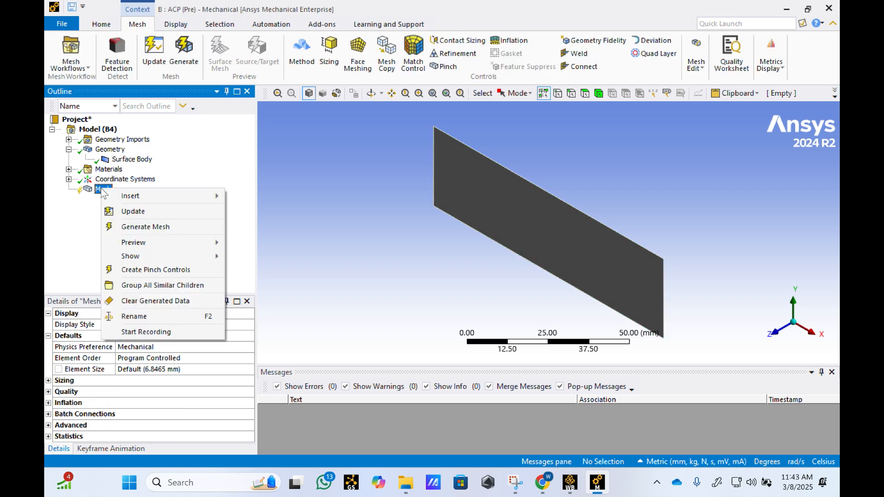
{"action": "left_click", "coordinate": [150, 227]}
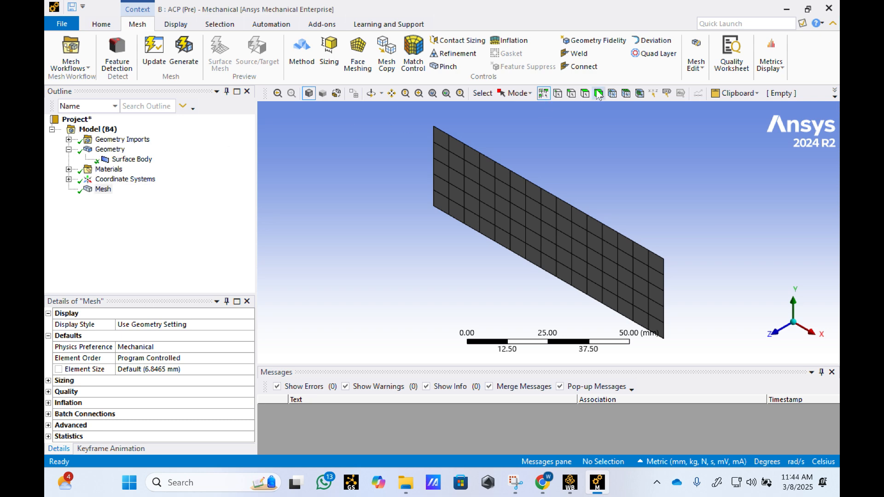
- Return to the project schematic, update the project and open the Setup cell of the ACP (Pre) system
{"action": "left_click", "coordinate": [833, 12]}
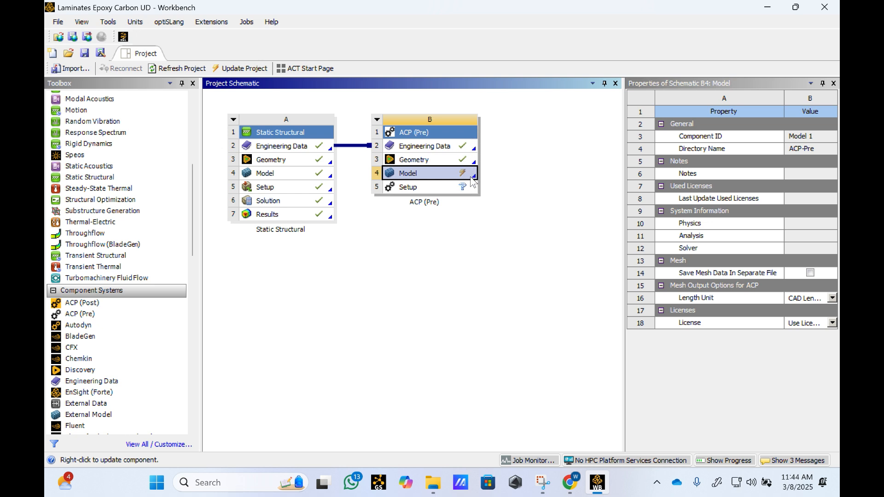
{"action": "left_click", "coordinate": [240, 68]}
{"action": "left_click", "coordinate": [424, 189]}
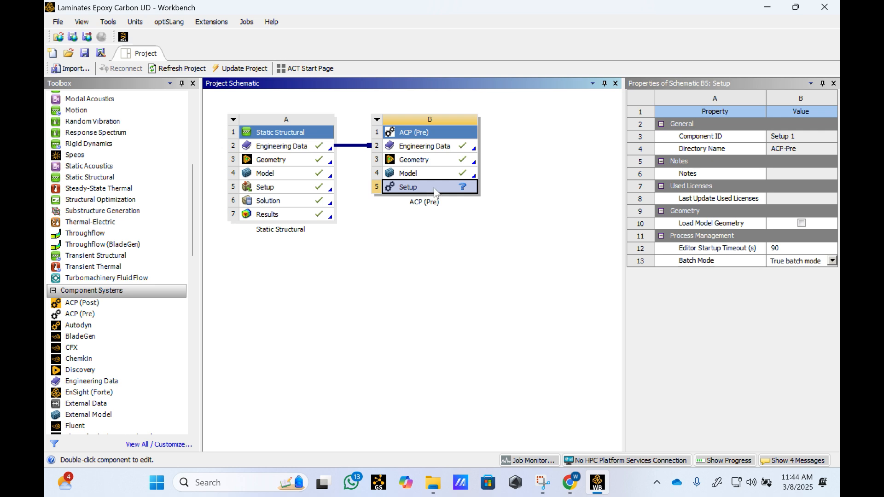
{"action": "double_click", "coordinate": [435, 192]}
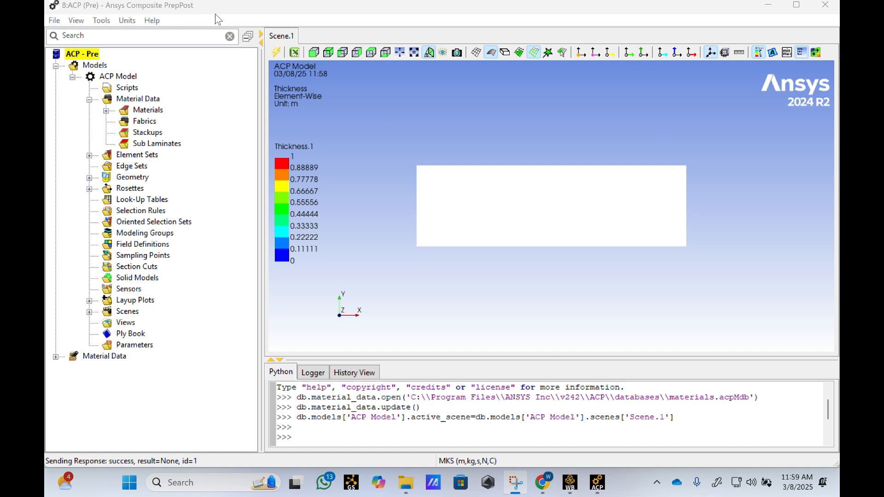
- Set the ACP unit system to MPA (mm,t,s,N,C)
{"action": "left_click", "coordinate": [239, 19]}
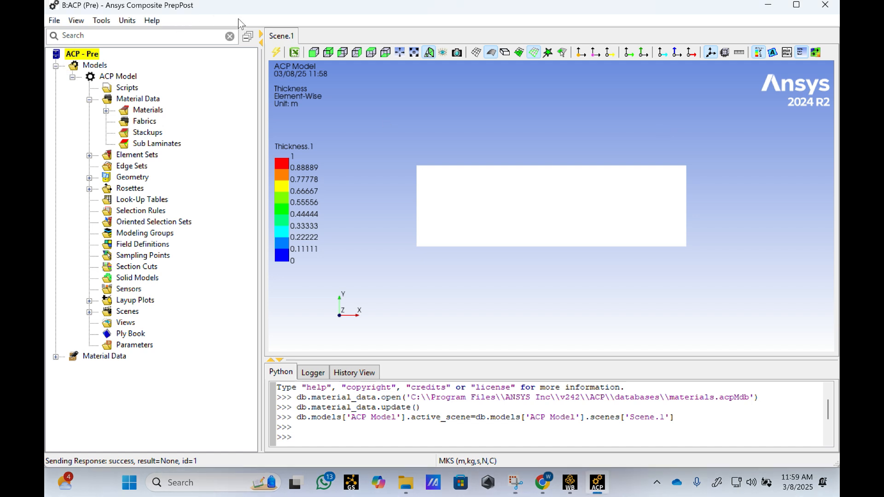
{"action": "left_click", "coordinate": [129, 21]}
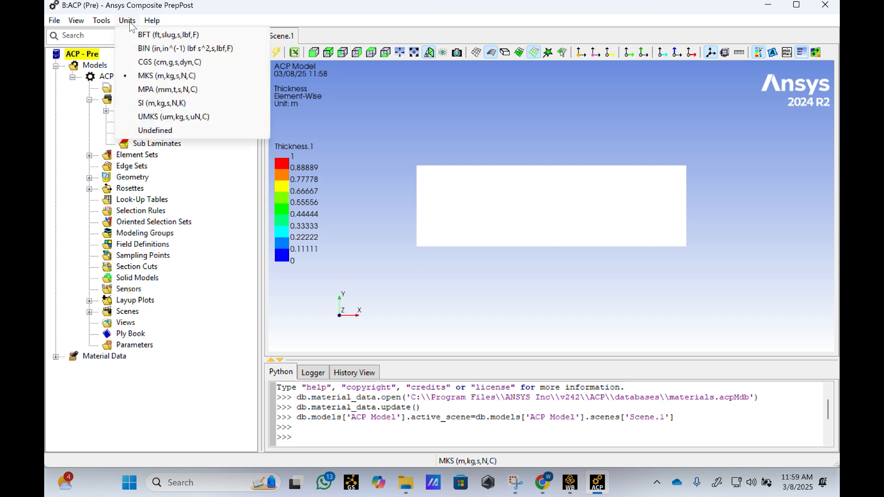
{"action": "left_click", "coordinate": [184, 88]}
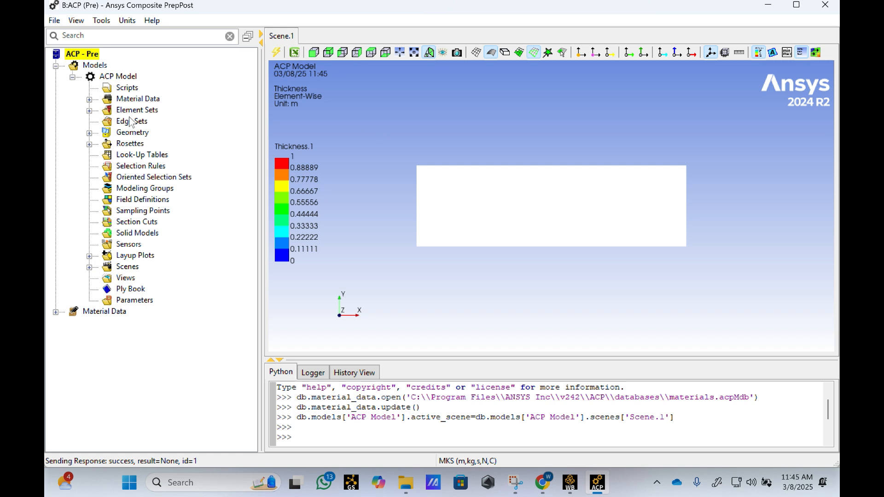
- Create a new fabric under the model's material data and give it the material Epoxy Carbon UD (230 GPa) Wet
{"action": "left_click", "coordinate": [90, 100]}
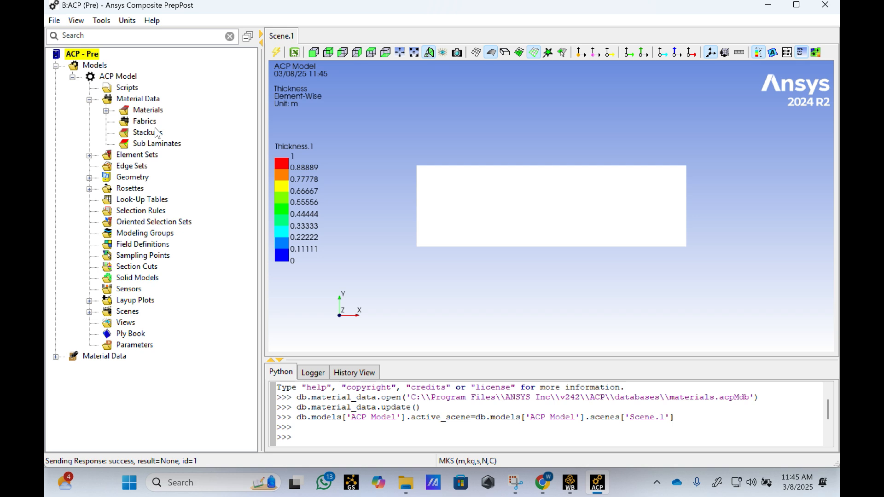
{"action": "left_click", "coordinate": [106, 111]}
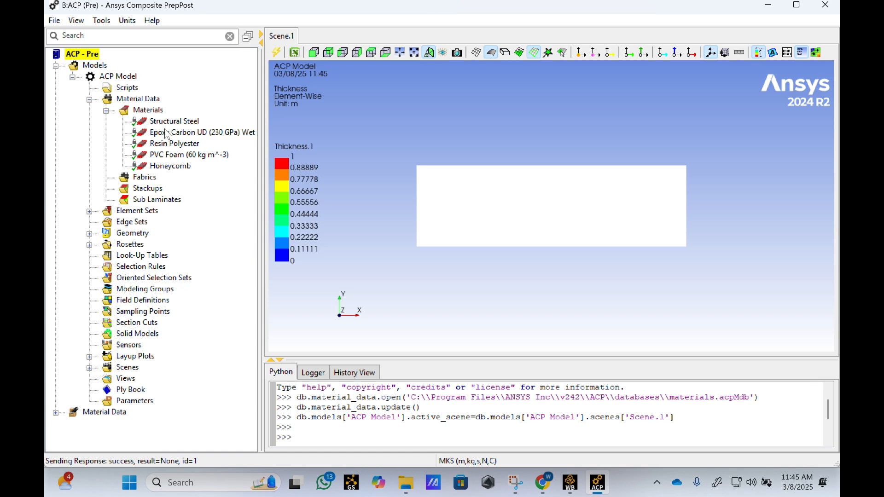
{"action": "left_click", "coordinate": [142, 178]}
{"action": "right_click", "coordinate": [143, 178]}
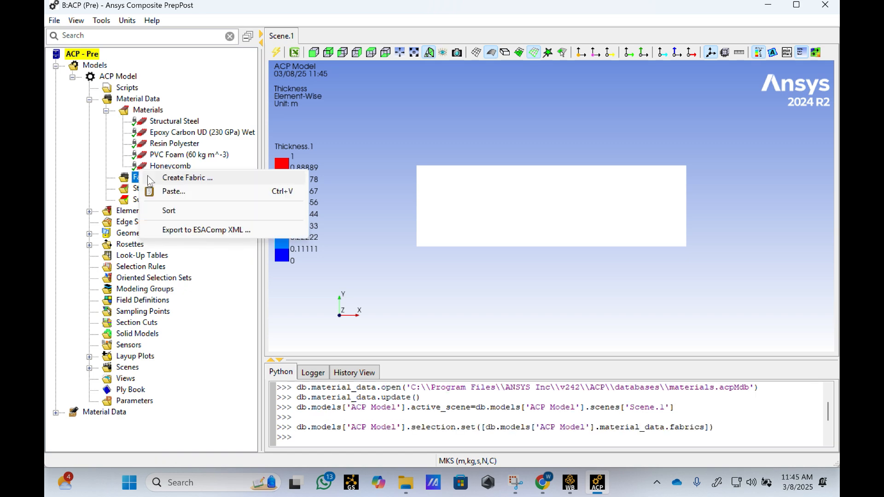
{"action": "left_click", "coordinate": [180, 177]}
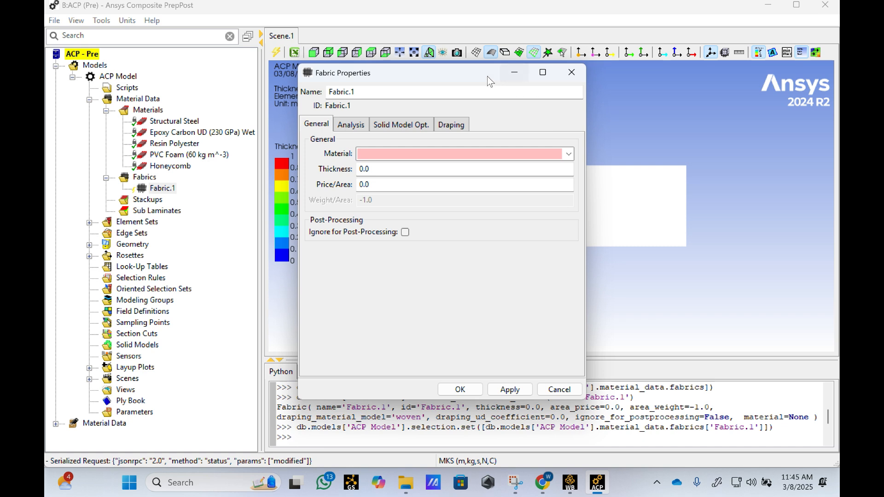
{"action": "left_click_drag", "start_coordinate": [477, 74], "coordinate": [477, 81]}
{"action": "left_click", "coordinate": [571, 161]}
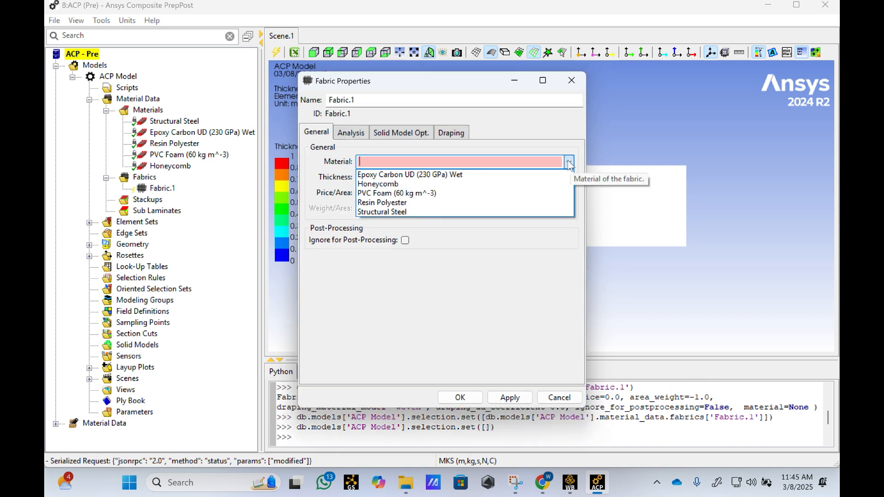
{"action": "left_click", "coordinate": [435, 175]}
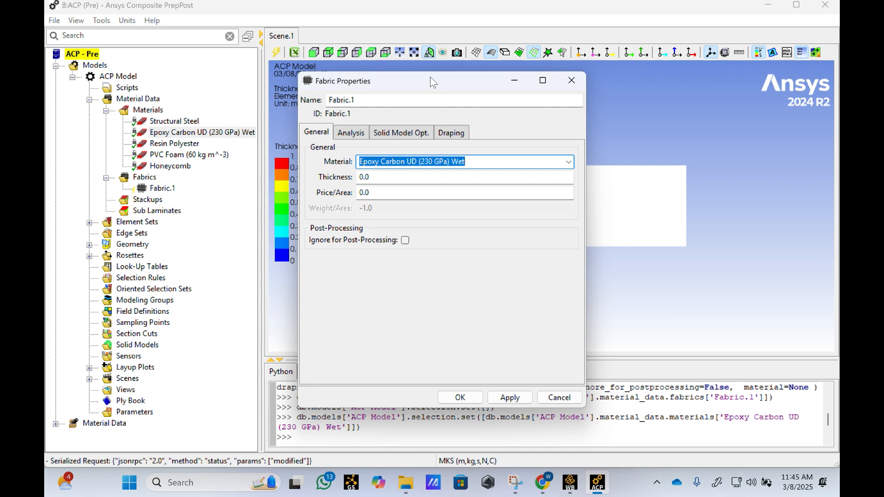
- Set the fabric's ply thickness to 0.5
{"action": "left_click_drag", "start_coordinate": [436, 89], "coordinate": [265, 203]}
{"action": "left_click", "coordinate": [223, 287]}
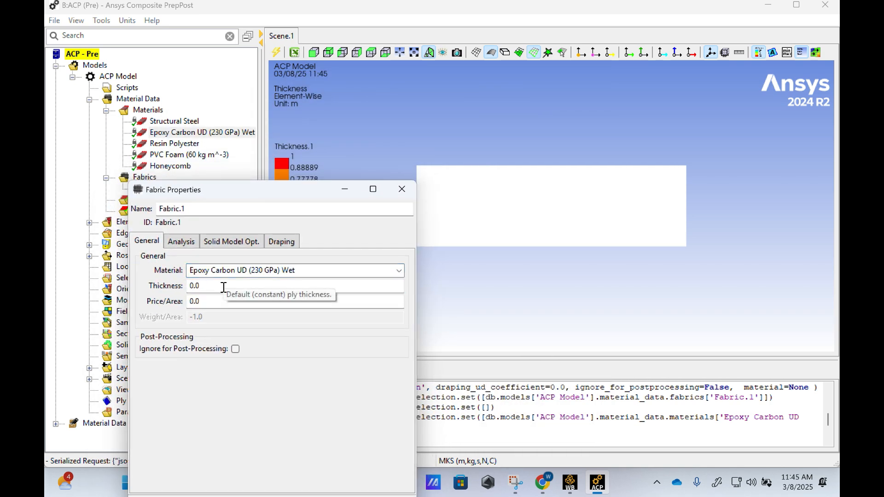
{"action": "key", "text": "BackSpace"}
{"action": "type", "text": "5"}
- Rename the fabric as Lamina Epoxy Carbon UD
{"action": "left_click", "coordinate": [220, 210]}
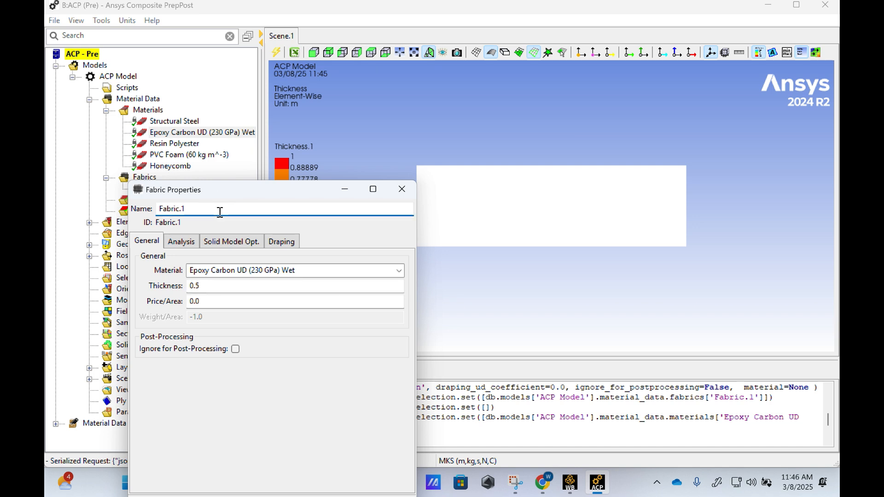
{"action": "key", "text": "BackSpace"}
{"action": "key", "text": "BackSpace"}
{"action": "key", "text": "BackSpace"}
{"action": "key", "text": "BackSpace"}
{"action": "key", "text": "BackSpace"}
{"action": "key", "text": "BackSpace"}
{"action": "key", "text": "BackSpace"}
{"action": "key", "text": "BackSpace"}
{"action": "type", "text": "Lamina Epocy"}
{"action": "key", "text": "BackSpace"}
{"action": "key", "text": "BackSpace"}
{"action": "key", "text": "BackSpace"}
{"action": "type", "text": "xy ("}
{"action": "key", "text": "ctrl+a"}
{"action": "key", "text": "BackSpace"}
{"action": "type", "text": "Lamina Epoxy Carbon U"}
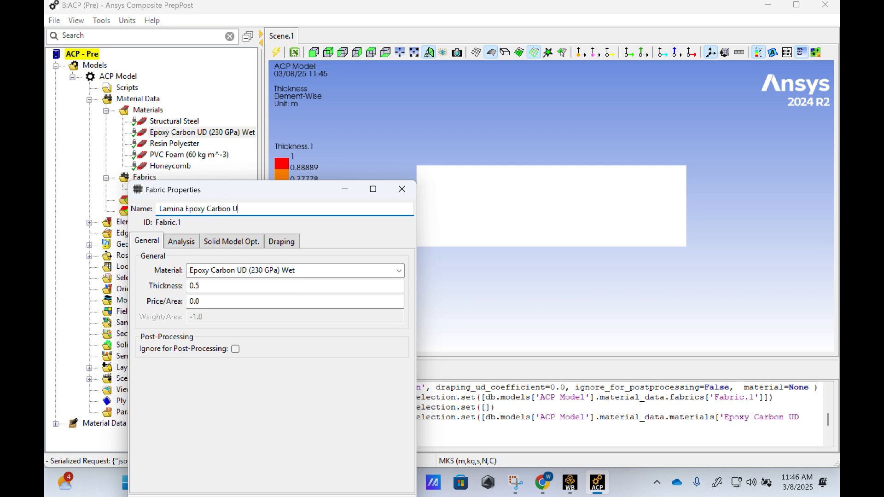
{"action": "type", "text": "D"}
- Plot the fabric's E1, E2 and G12 polar properties and save the fabric definition
{"action": "left_click_drag", "start_coordinate": [310, 195], "coordinate": [265, 124]}
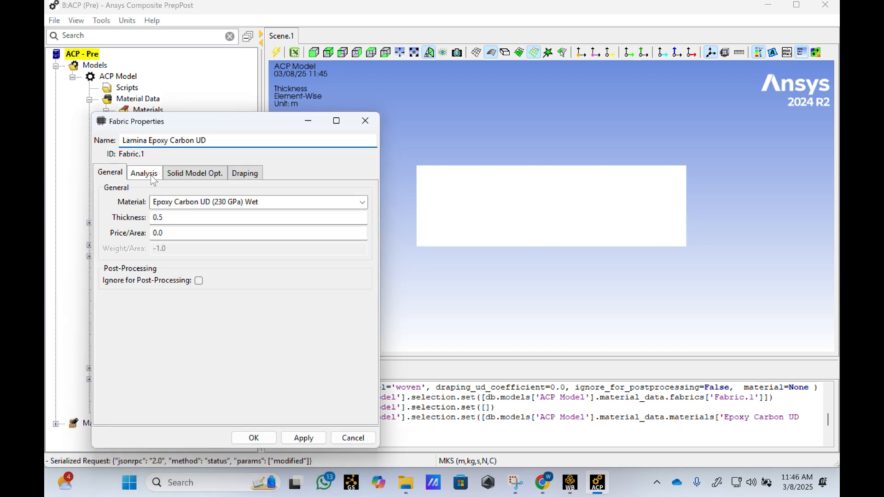
{"action": "left_click", "coordinate": [144, 175]}
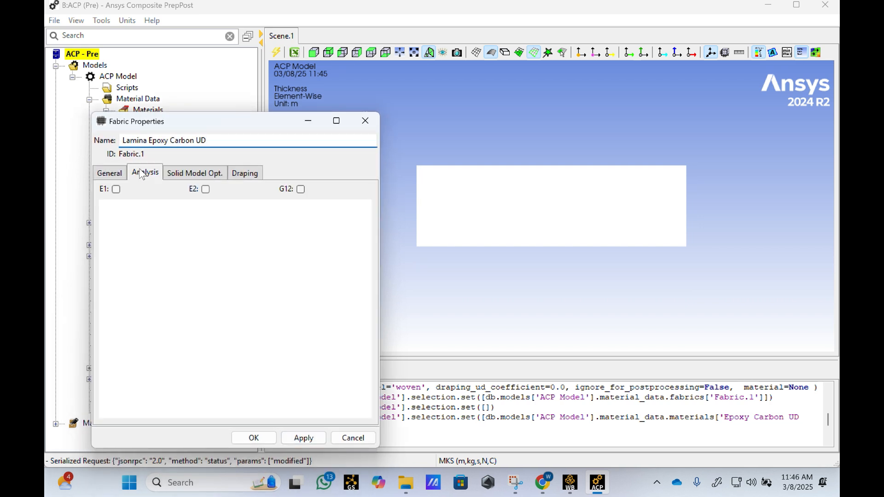
{"action": "left_click", "coordinate": [116, 190]}
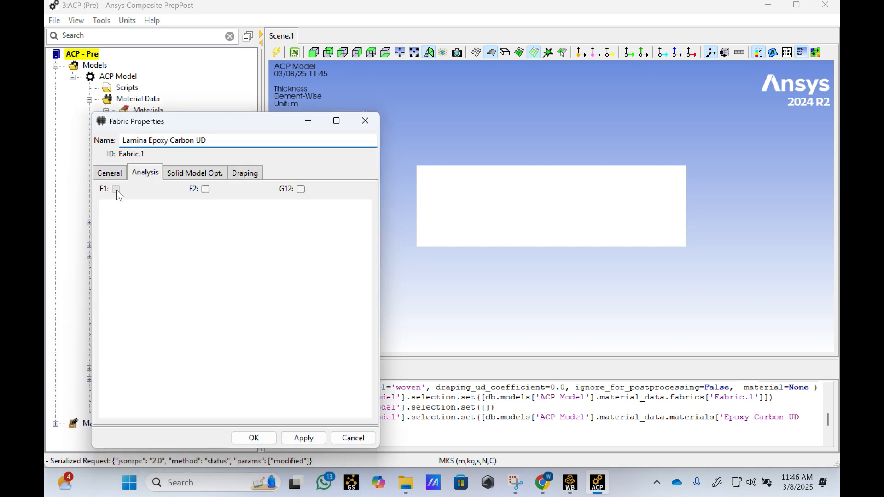
{"action": "left_click", "coordinate": [206, 190]}
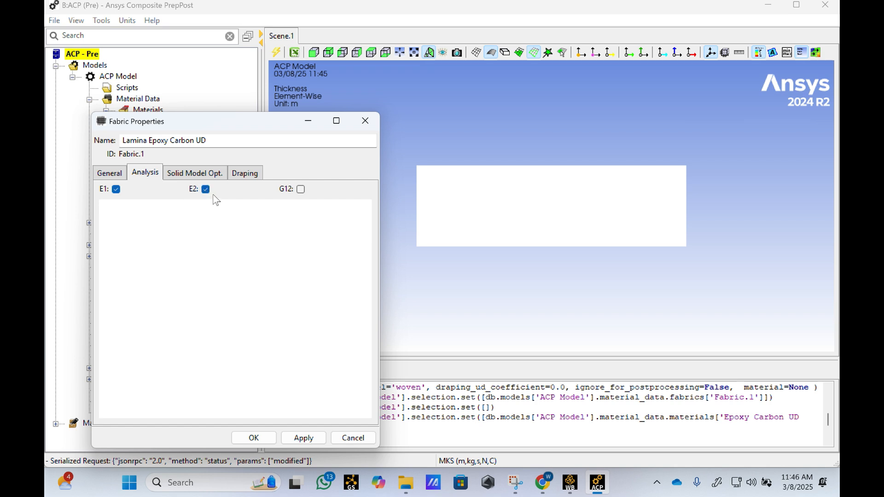
{"action": "left_click", "coordinate": [301, 190]}
{"action": "left_click", "coordinate": [304, 438]}
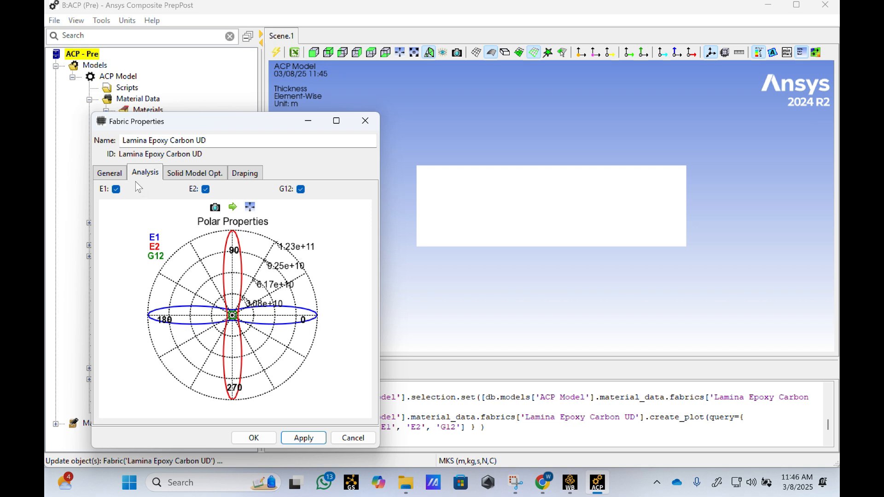
{"action": "left_click", "coordinate": [111, 173]}
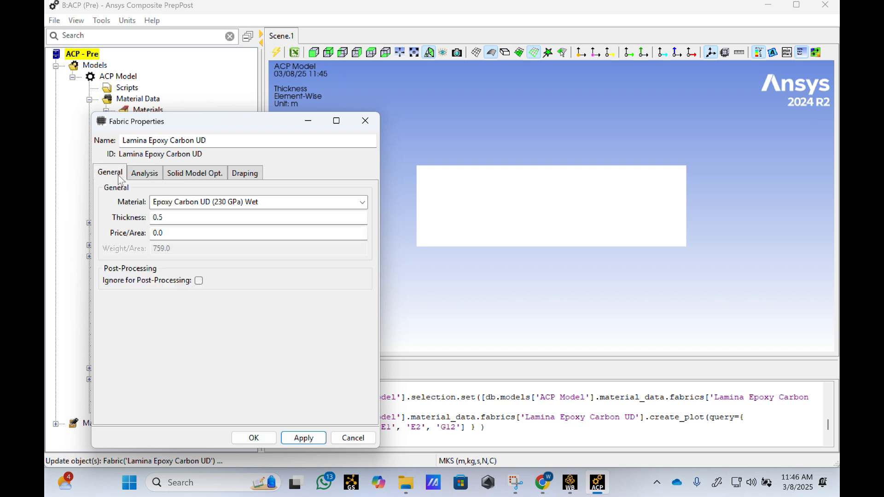
{"action": "left_click", "coordinate": [300, 441]}
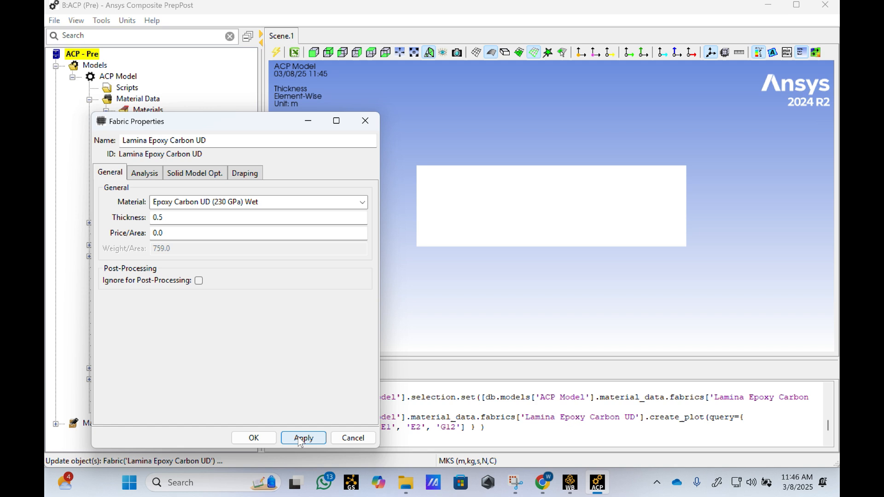
{"action": "left_click", "coordinate": [253, 438]}
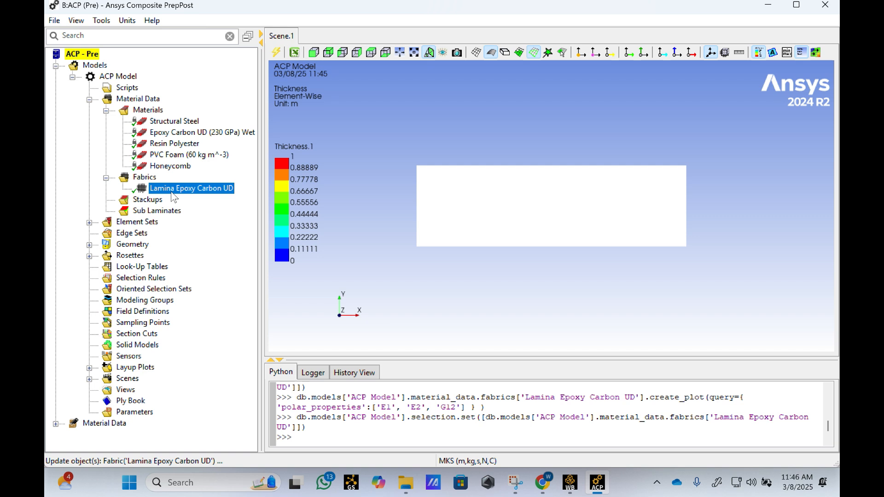
- Create a new stackup under the material data with Lamina Epoxy Carbon UD as its first ply
{"action": "left_click", "coordinate": [153, 204]}
{"action": "right_click", "coordinate": [153, 204]}
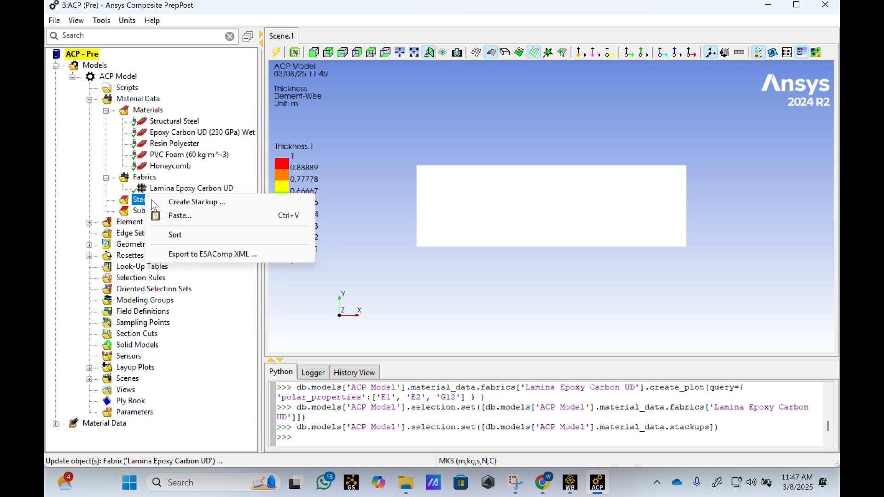
{"action": "left_click", "coordinate": [181, 203]}
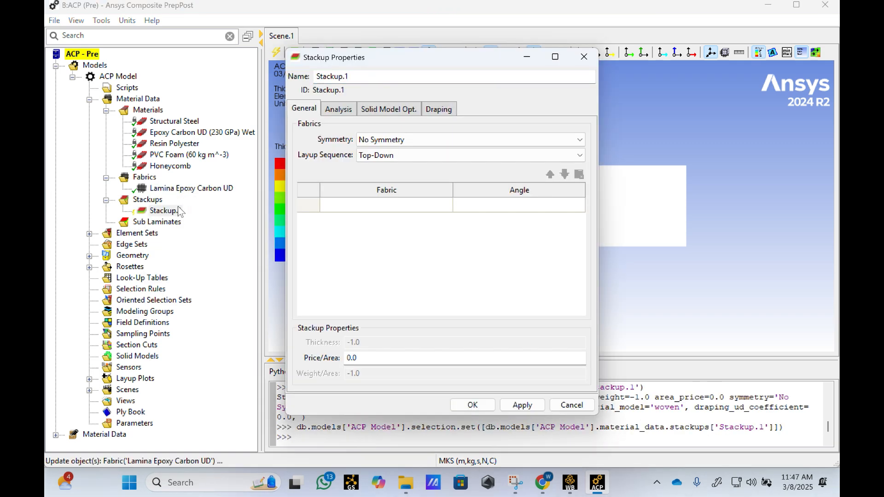
{"action": "mouse_move", "coordinate": [409, 65]}
{"action": "left_mouse_down"}
{"action": "mouse_move", "coordinate": [354, 101]}
{"action": "mouse_move", "coordinate": [372, 124]}
{"action": "mouse_move", "coordinate": [407, 74]}
{"action": "left_mouse_up"}
{"action": "left_click", "coordinate": [391, 212]}
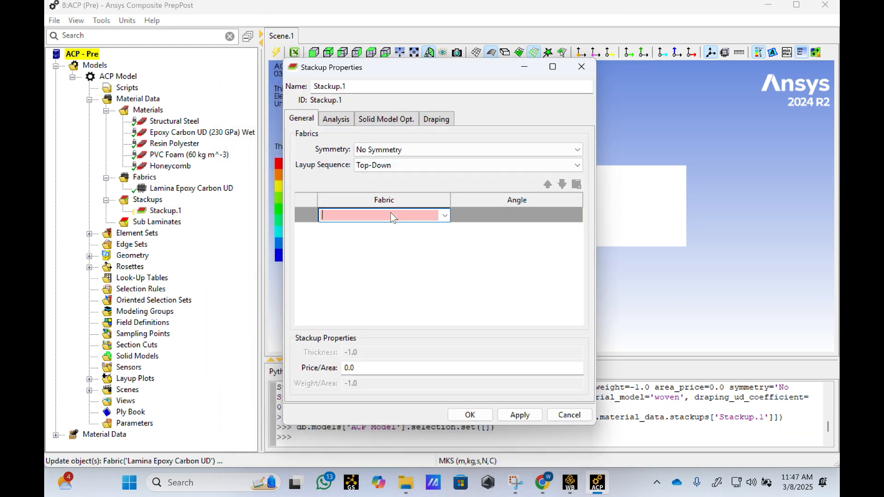
{"action": "left_click", "coordinate": [445, 216]}
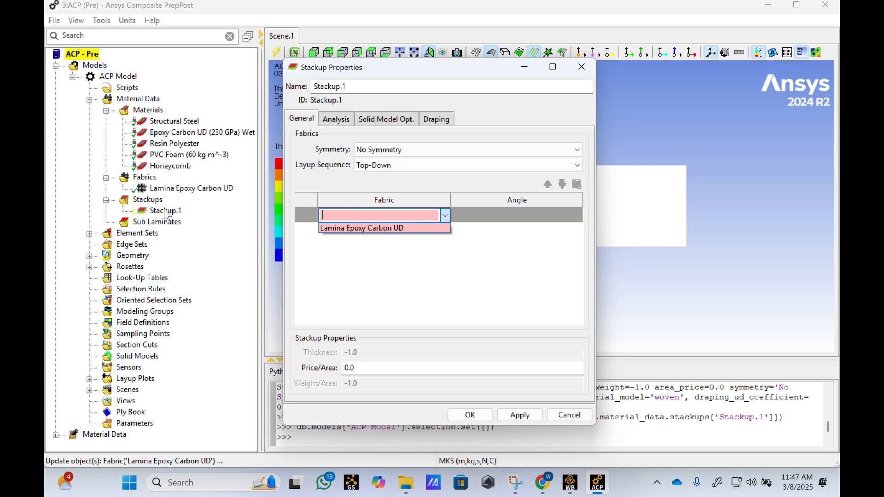
{"action": "left_click", "coordinate": [378, 228]}
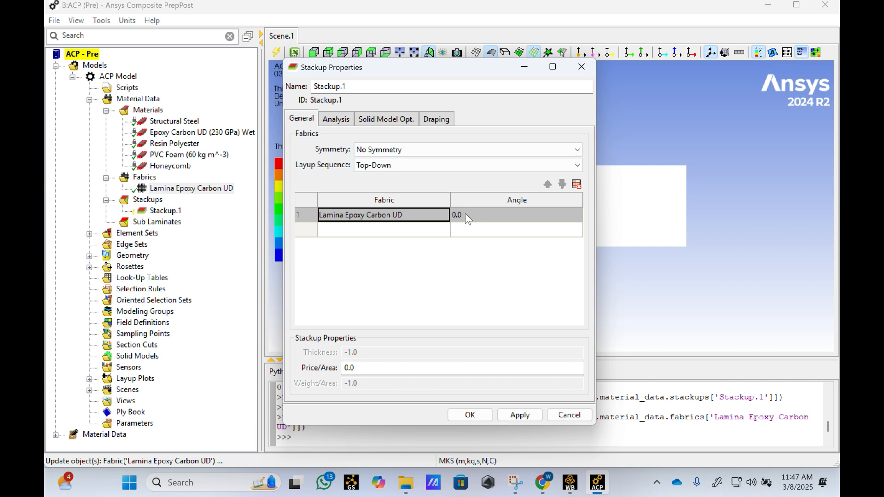
- Add three more Lamina Epoxy Carbon UD plies to the stackup
{"action": "left_click", "coordinate": [432, 227]}
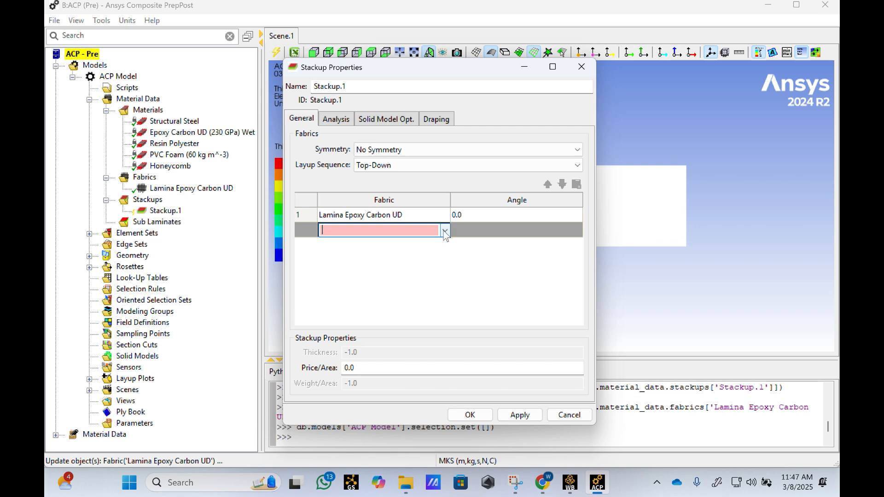
{"action": "left_click", "coordinate": [445, 230]}
{"action": "left_click", "coordinate": [444, 243]}
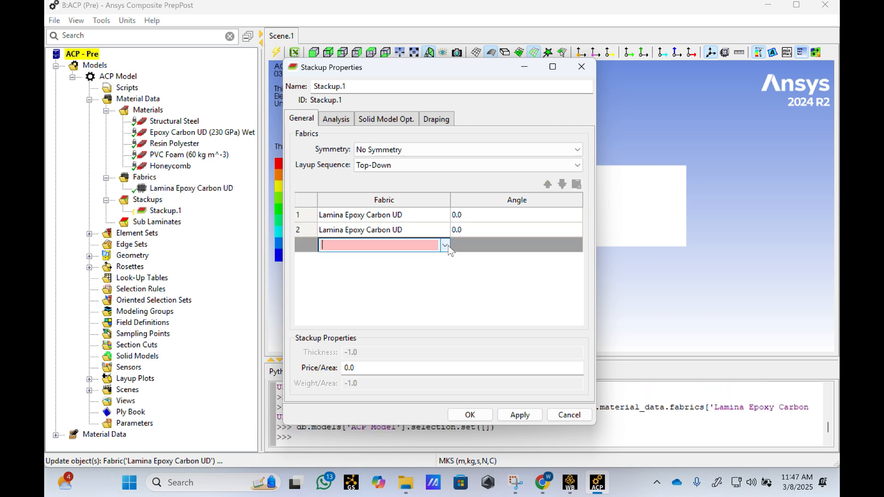
{"action": "left_click", "coordinate": [445, 246]}
{"action": "left_click", "coordinate": [442, 259]}
{"action": "left_click", "coordinate": [445, 260]}
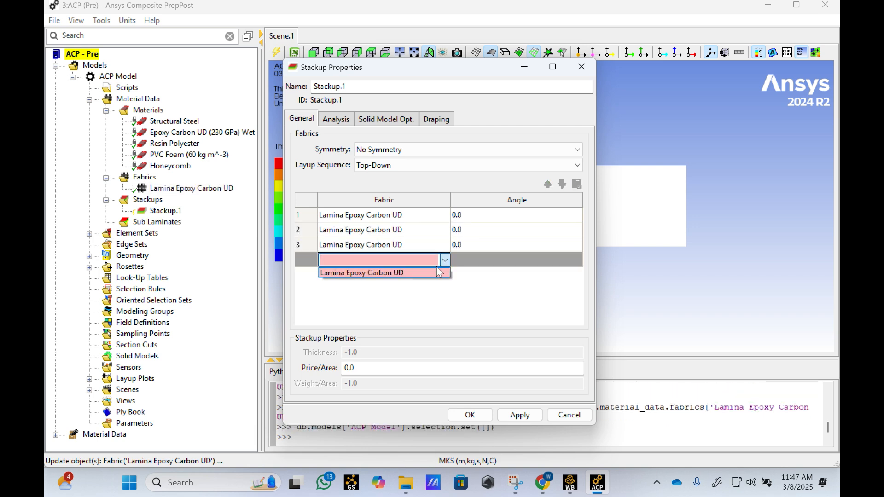
{"action": "left_click", "coordinate": [437, 273]}
- Set the angle of the stackup's second ply to 90 and of the third ply to 45
{"action": "left_click", "coordinate": [485, 232]}
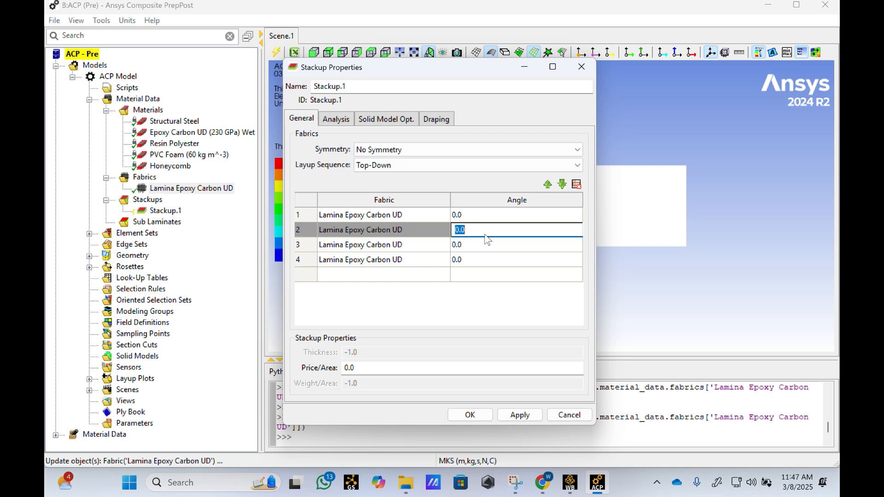
{"action": "type", "text": "90"}
{"action": "left_click", "coordinate": [489, 248]}
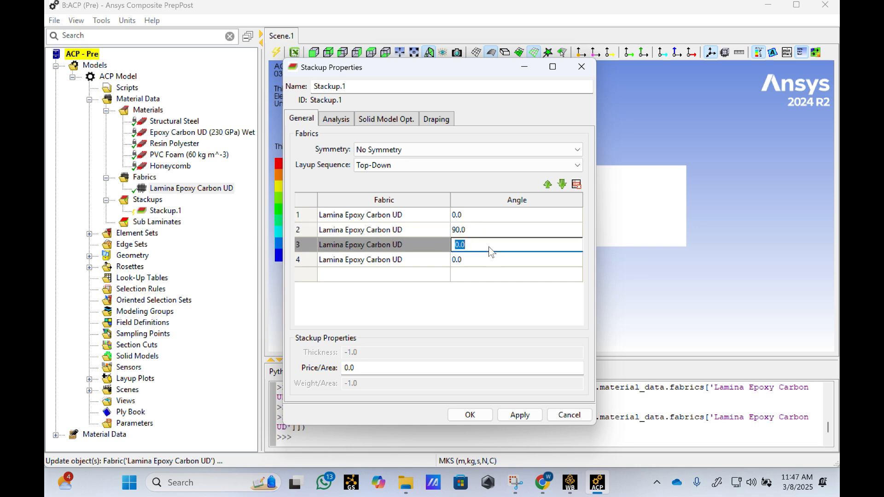
{"action": "type", "text": "45"}
{"action": "left_click", "coordinate": [459, 299]}
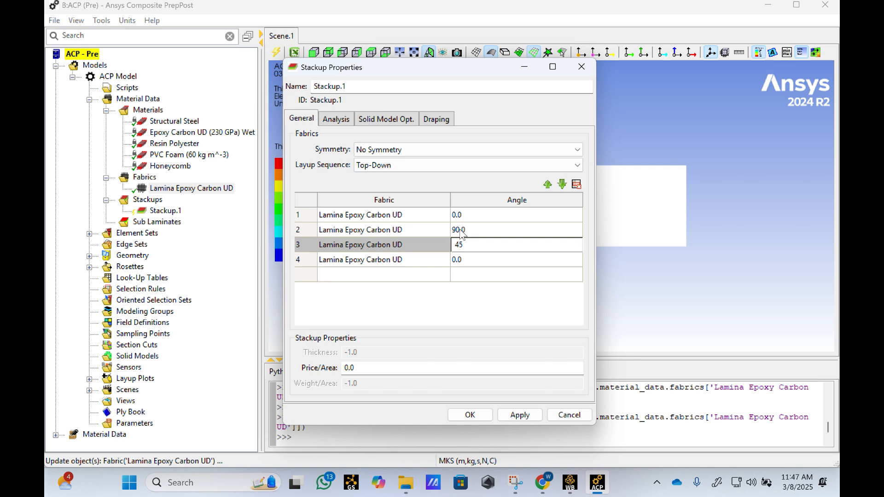
- Plot the stackup's production and analysis plies with materials, angles and thicknesses, plus E1, E2 and G12 polar properties, in an enlarged window
{"action": "left_click", "coordinate": [338, 120]}
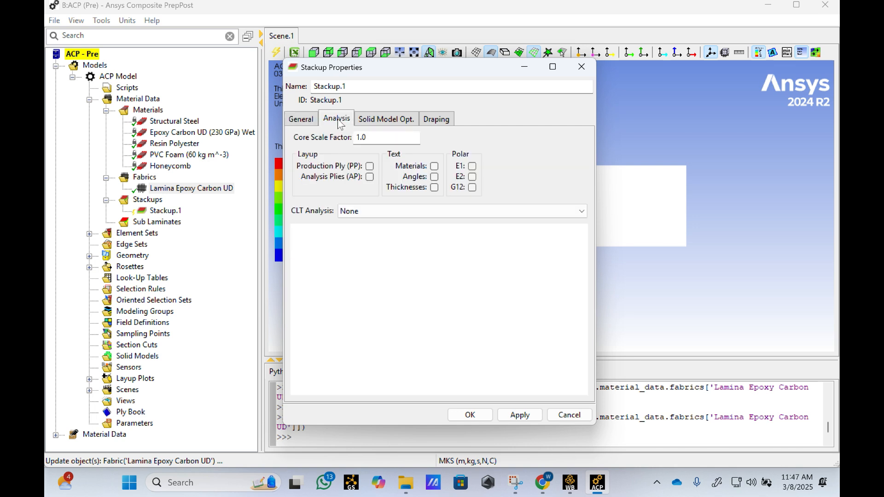
{"action": "left_click", "coordinate": [369, 167]}
{"action": "left_click", "coordinate": [371, 178]}
{"action": "left_click", "coordinate": [434, 167]}
{"action": "left_click", "coordinate": [434, 177]}
{"action": "left_click", "coordinate": [434, 188]}
{"action": "left_click", "coordinate": [472, 166]}
{"action": "left_click", "coordinate": [472, 177]}
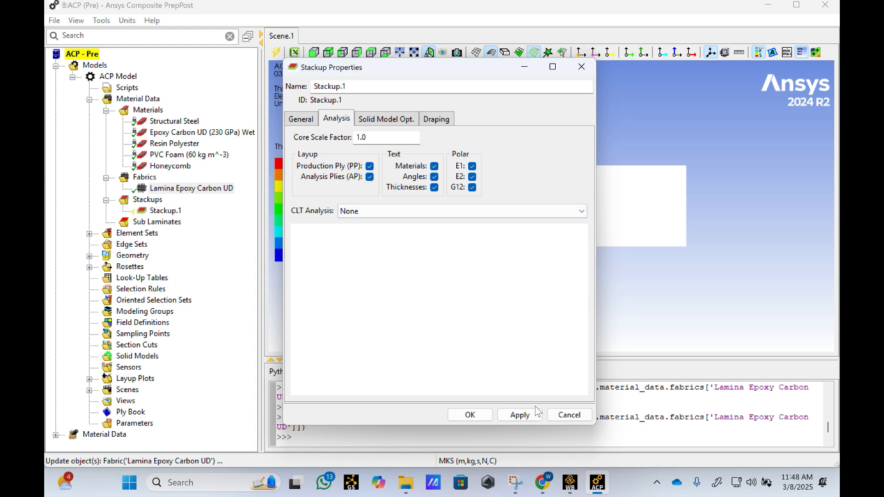
{"action": "left_click", "coordinate": [521, 416]}
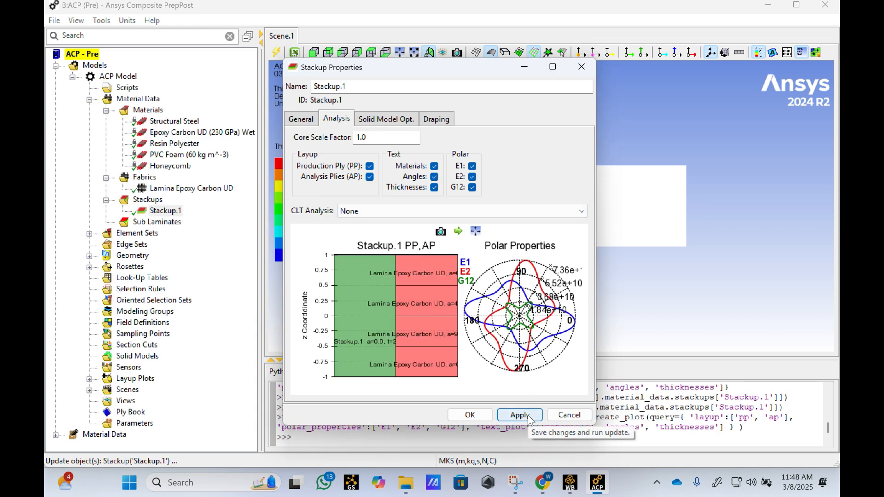
{"action": "left_click", "coordinate": [553, 67]}
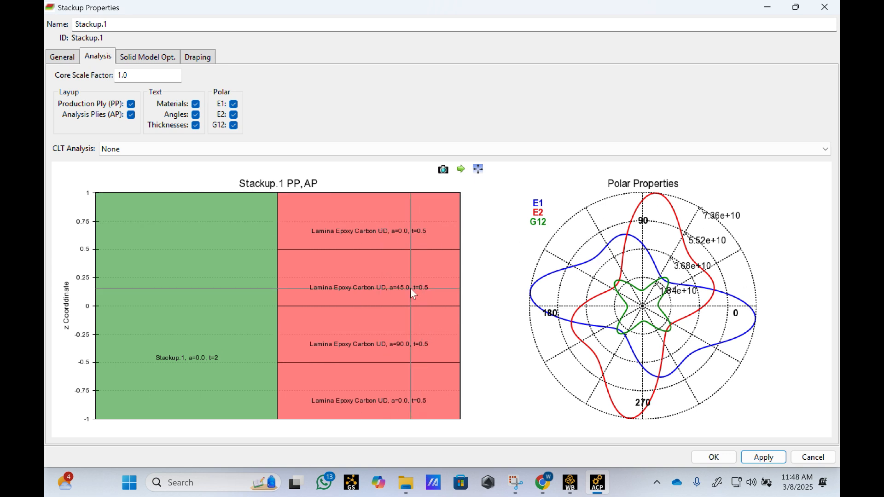
- Set the third ply's angle to 90, apply it and view the updated layup and polar plots
{"action": "left_click", "coordinate": [62, 57]}
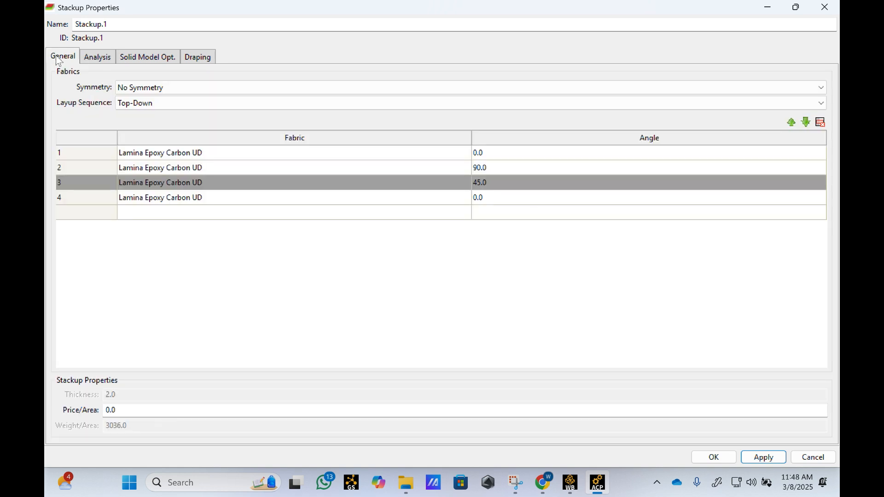
{"action": "double_click", "coordinate": [487, 184]}
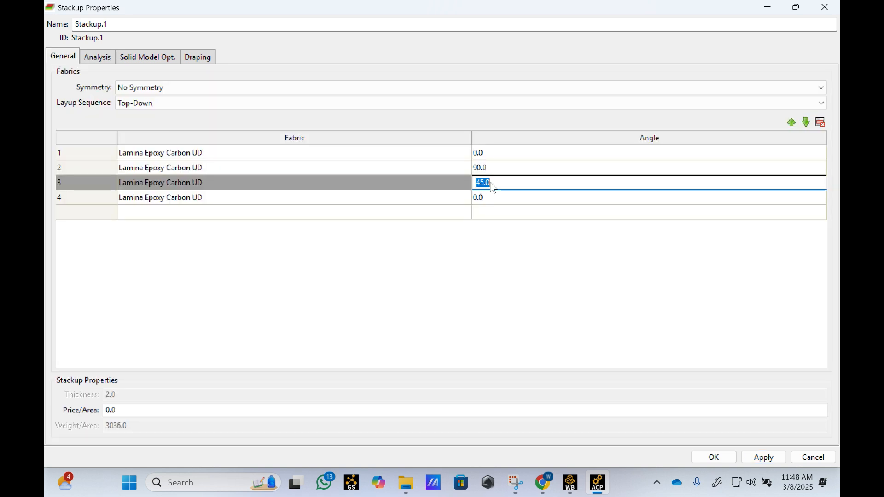
{"action": "type", "text": "90"}
{"action": "left_click", "coordinate": [770, 458]}
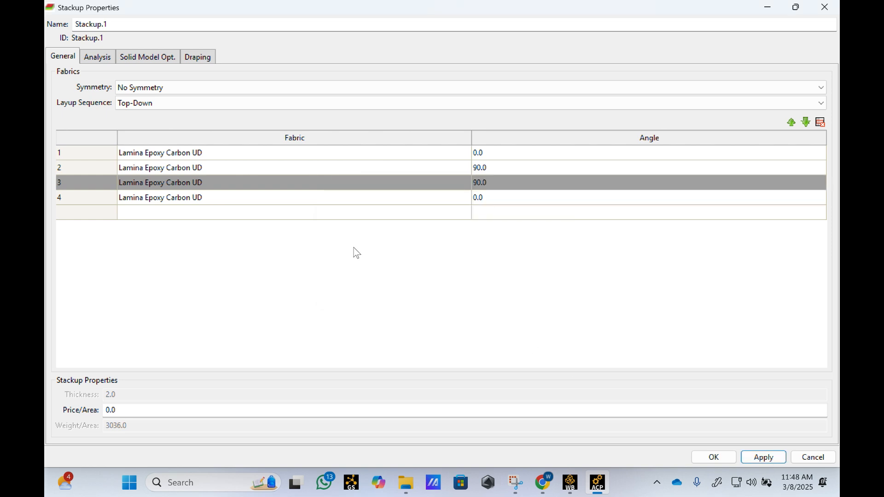
{"action": "left_click", "coordinate": [91, 59]}
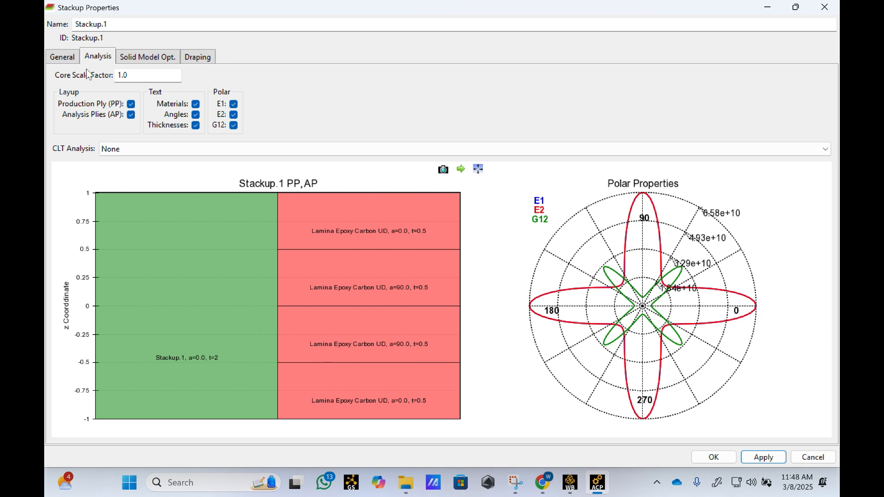
- Set the third ply's angle to 45 and save the stackup definition
{"action": "left_click", "coordinate": [65, 57]}
{"action": "double_click", "coordinate": [476, 185]}
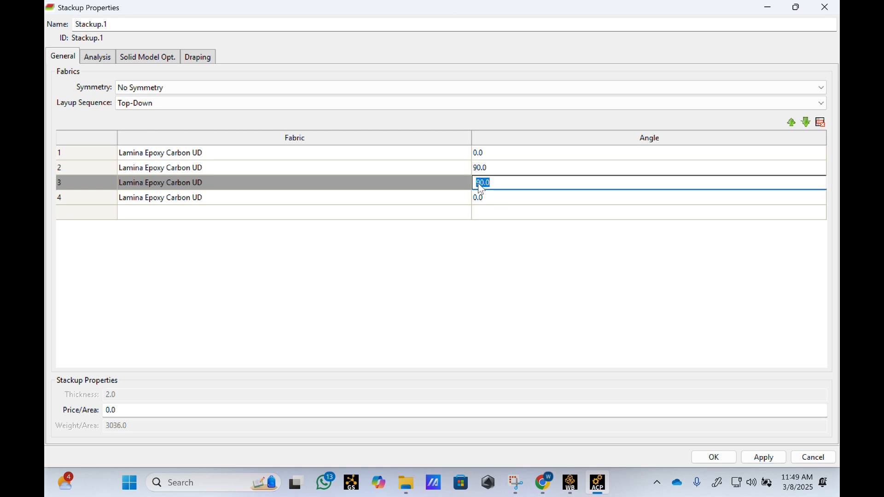
{"action": "type", "text": "45"}
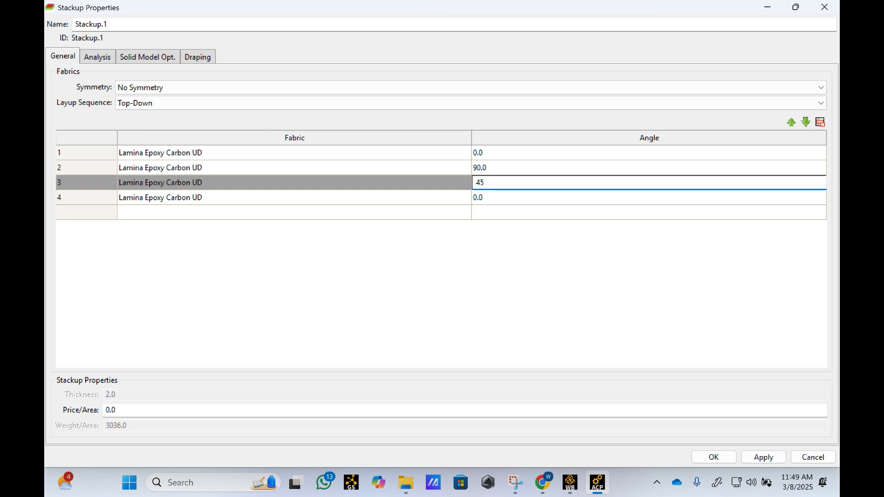
{"action": "double_click", "coordinate": [490, 214]}
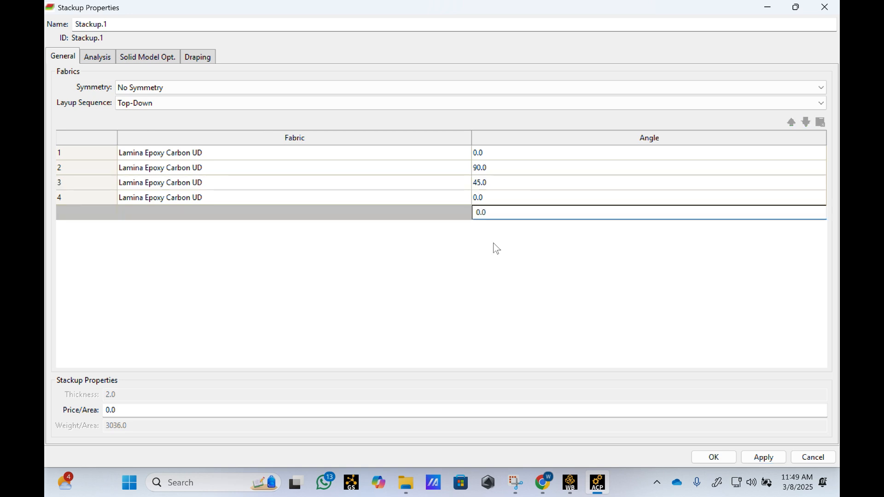
{"action": "left_click", "coordinate": [426, 221]}
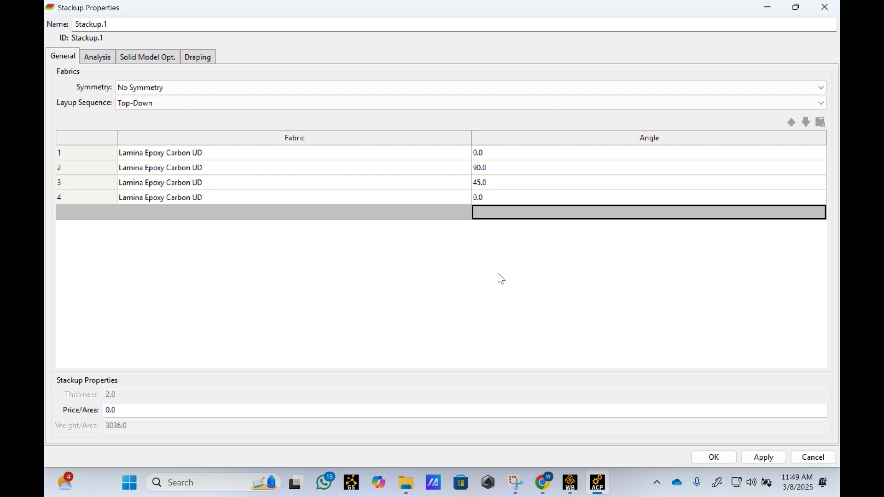
{"action": "left_click", "coordinate": [758, 457]}
{"action": "left_click", "coordinate": [713, 458]}
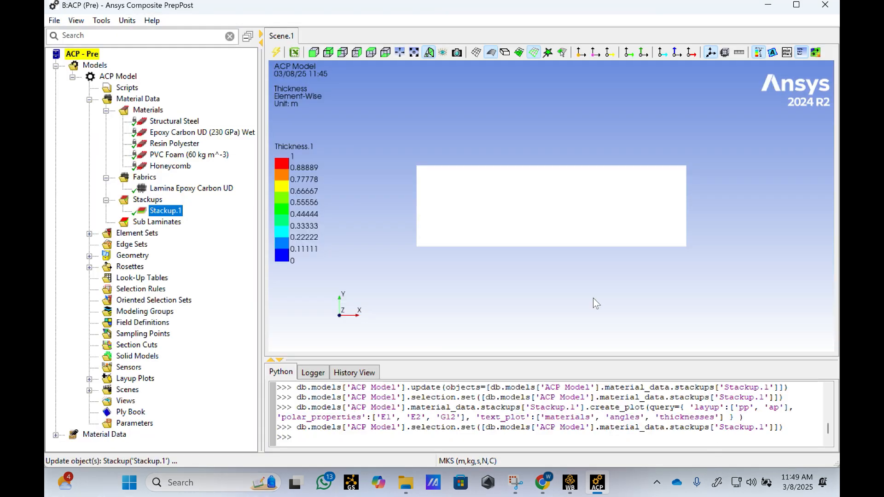
- Rename the four-ply stackup as "Laminates Epoxy Carbon UD Composite" and save its properties
{"action": "right_click", "coordinate": [177, 213]}
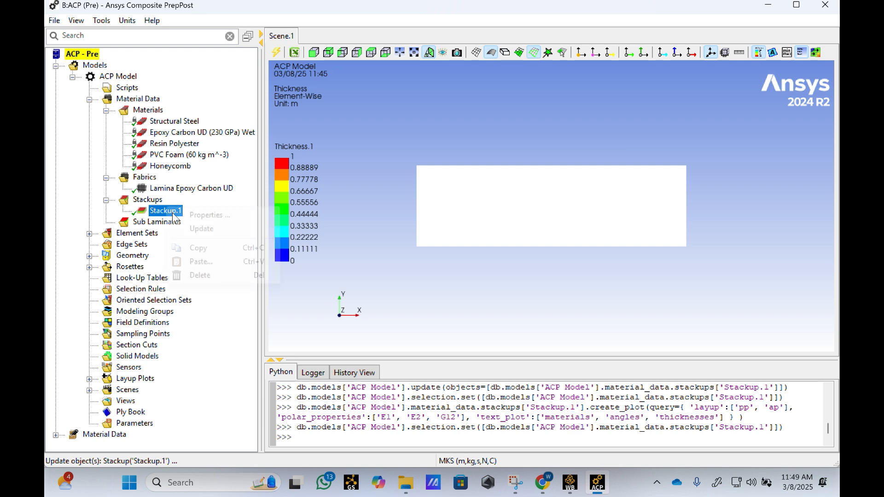
{"action": "left_click", "coordinate": [203, 215]}
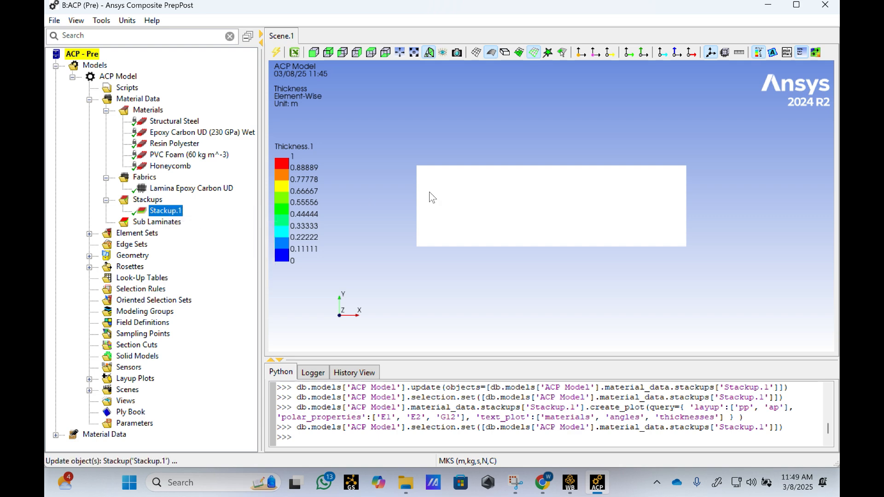
{"action": "left_click", "coordinate": [376, 75]}
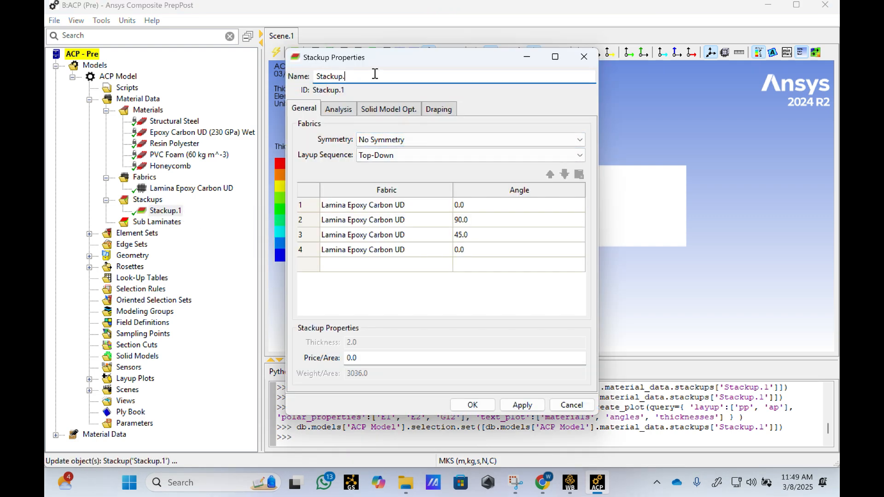
{"action": "key", "text": "BackSpace"}
{"action": "key", "text": "BackSpace"}
{"action": "key", "text": "BackSpace"}
{"action": "key", "text": "BackSpace"}
{"action": "key", "text": "BackSpace"}
{"action": "key", "text": "BackSpace"}
{"action": "key", "text": "BackSpace"}
{"action": "key", "text": "BackSpace"}
{"action": "type", "text": "laminates Epoxy Carbon UD Composite"}
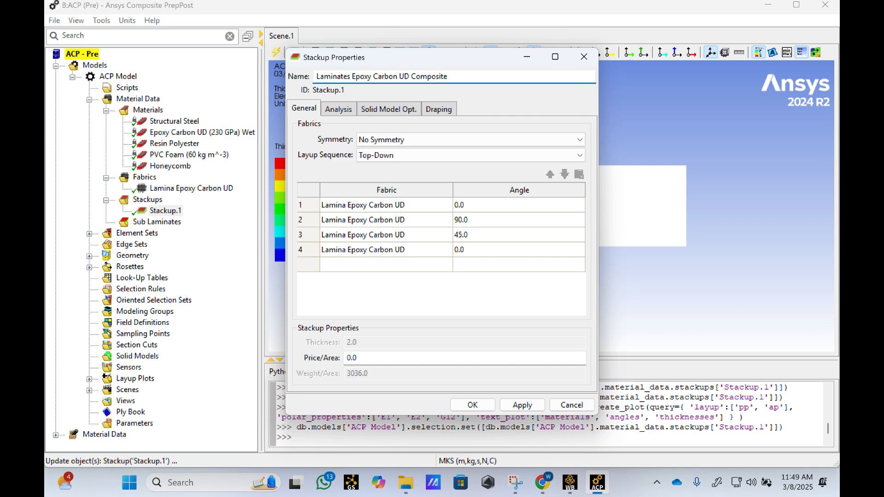
{"action": "left_click_drag", "start_coordinate": [396, 63], "coordinate": [399, 65]}
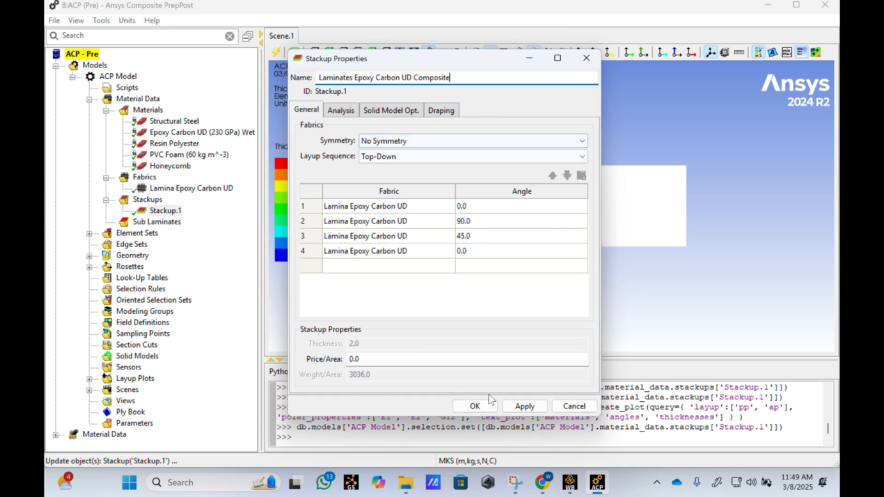
{"action": "left_click", "coordinate": [524, 407]}
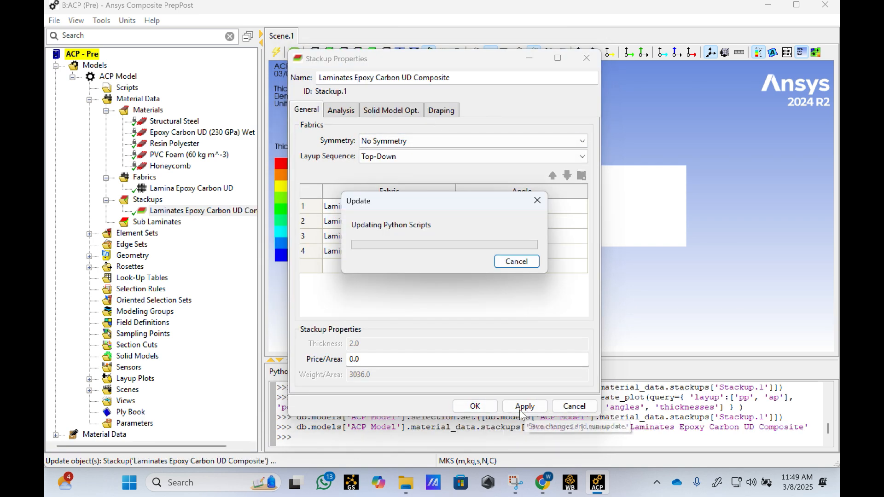
{"action": "left_click", "coordinate": [475, 406]}
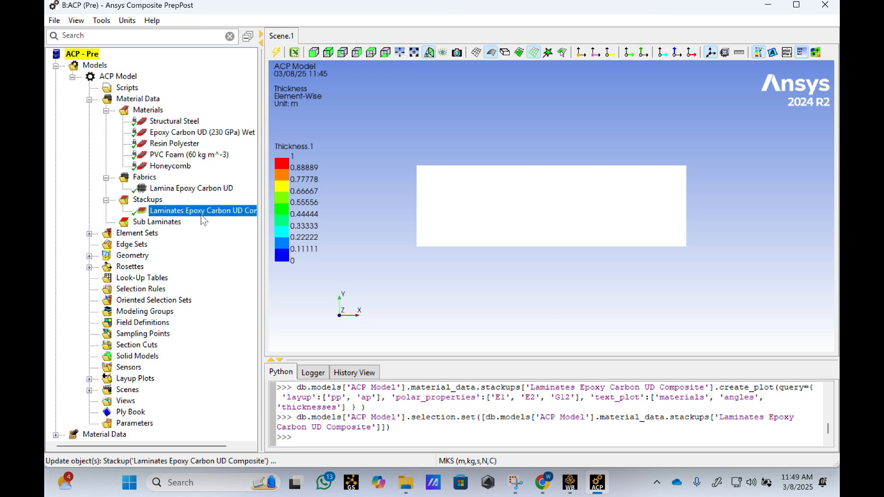
- Create a new Parallel rosette in the ACP model, keeping its default name and axis directions
{"action": "left_click", "coordinate": [91, 234]}
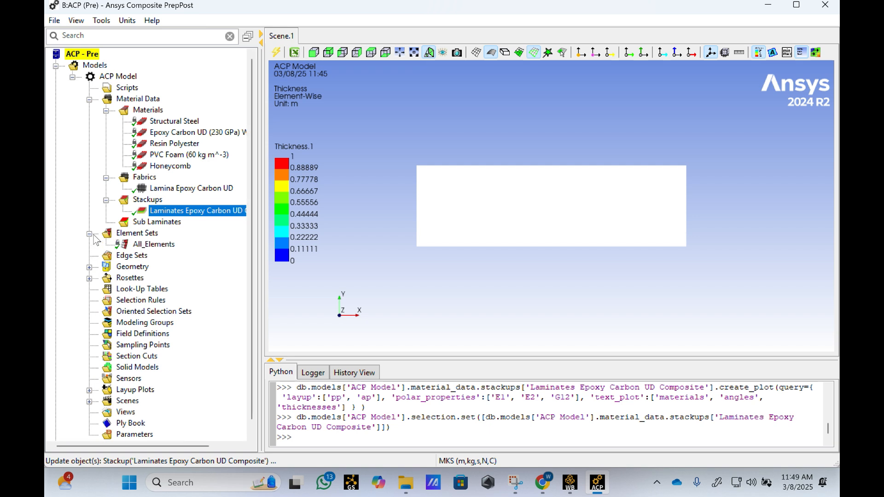
{"action": "left_click", "coordinate": [123, 280]}
{"action": "right_click", "coordinate": [124, 281]}
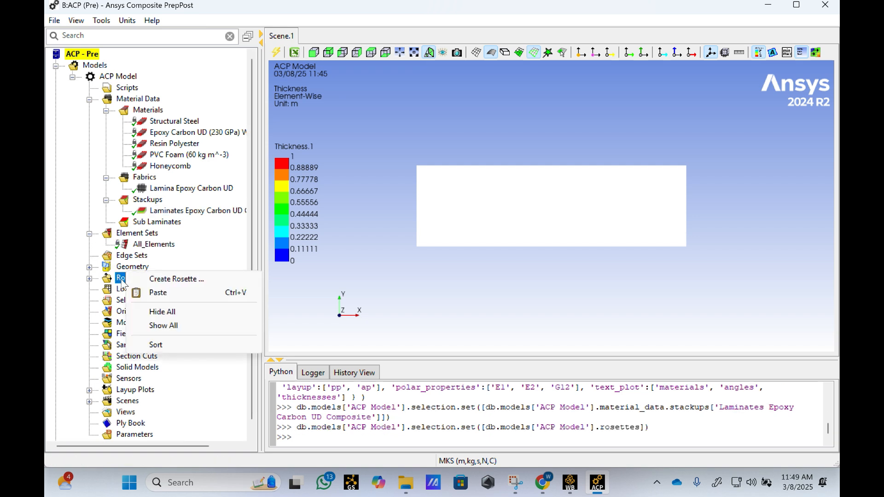
{"action": "right_click", "coordinate": [114, 278]}
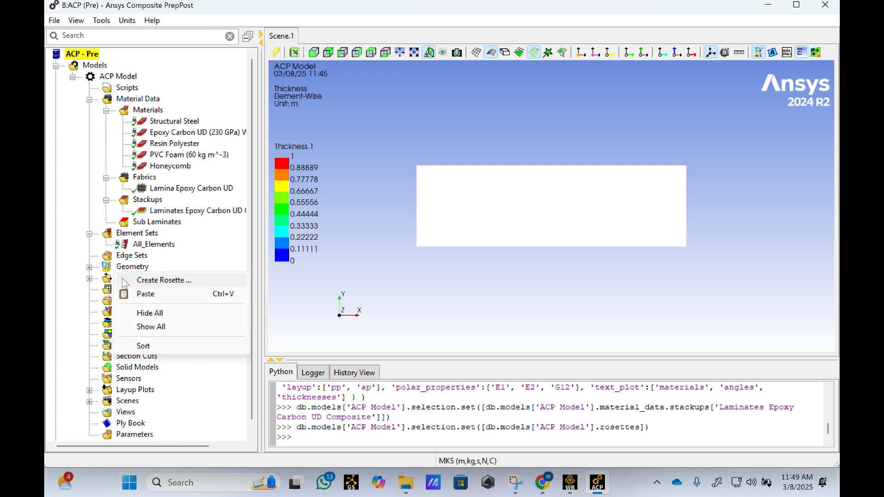
{"action": "left_click", "coordinate": [158, 280]}
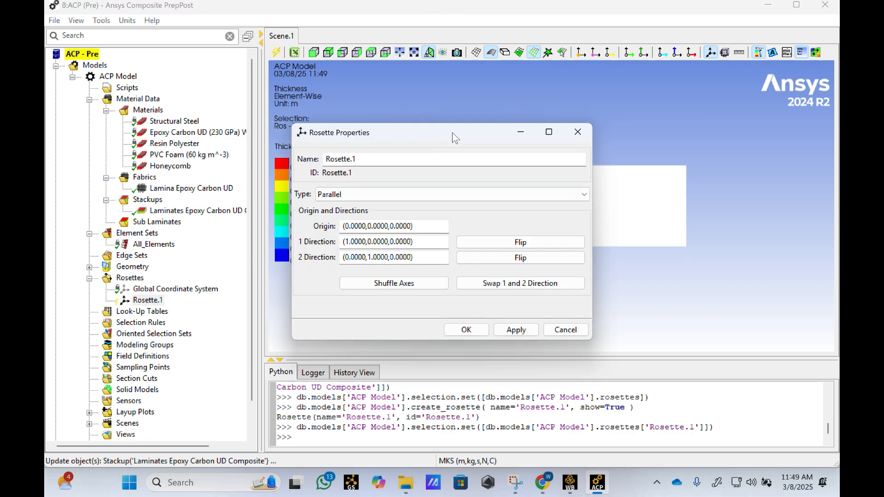
{"action": "left_click_drag", "start_coordinate": [455, 138], "coordinate": [258, 189]}
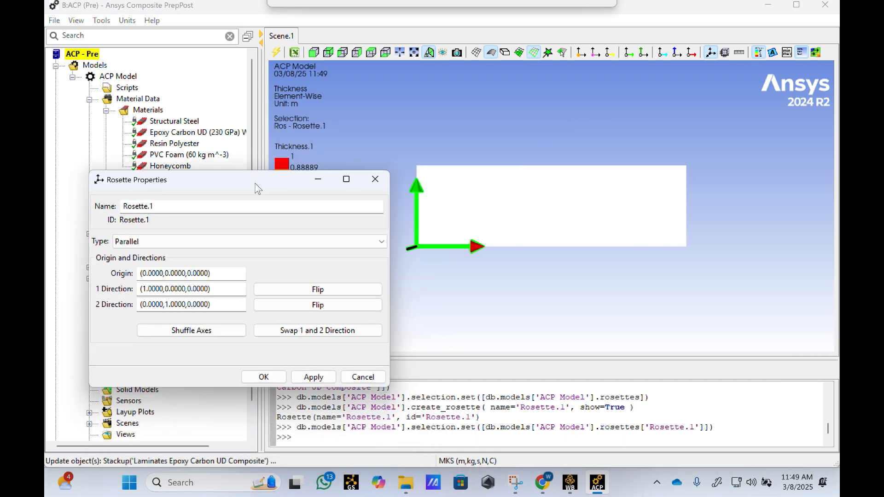
{"action": "mouse_move", "coordinate": [647, 273]}
{"action": "left_mouse_down"}
{"action": "mouse_move", "coordinate": [668, 211]}
{"action": "mouse_move", "coordinate": [540, 228]}
{"action": "mouse_move", "coordinate": [460, 211]}
{"action": "left_mouse_up"}
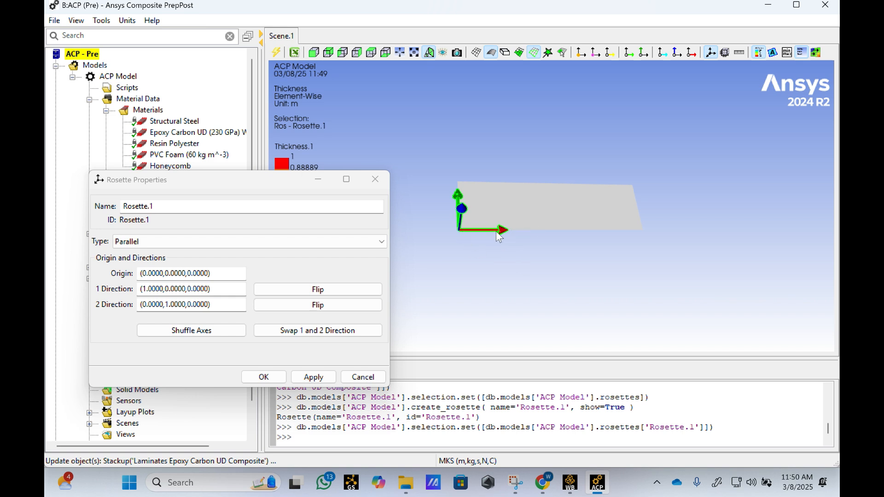
- Pick the rosette's origin on the plate near the global origin corner, at about (0.0067, 0.0060, 0), and save the rosette
{"action": "left_click", "coordinate": [217, 274]}
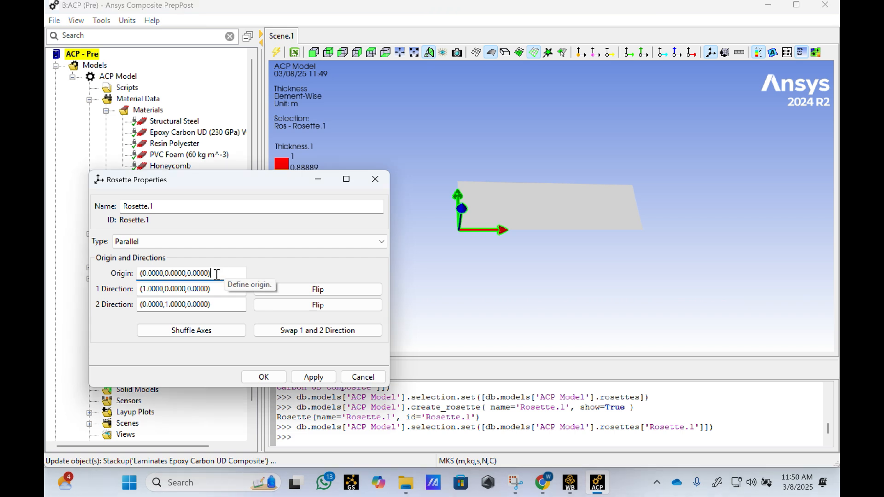
{"action": "left_click", "coordinate": [473, 216]}
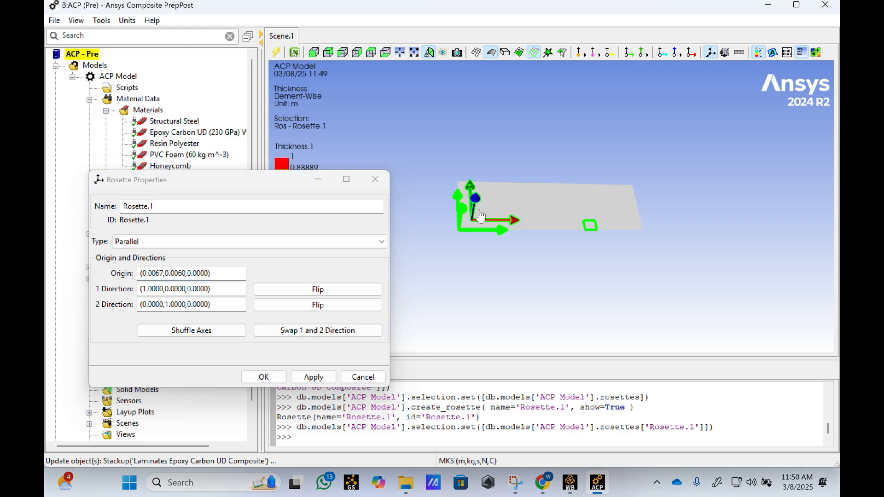
{"action": "left_click_drag", "start_coordinate": [282, 188], "coordinate": [279, 74]}
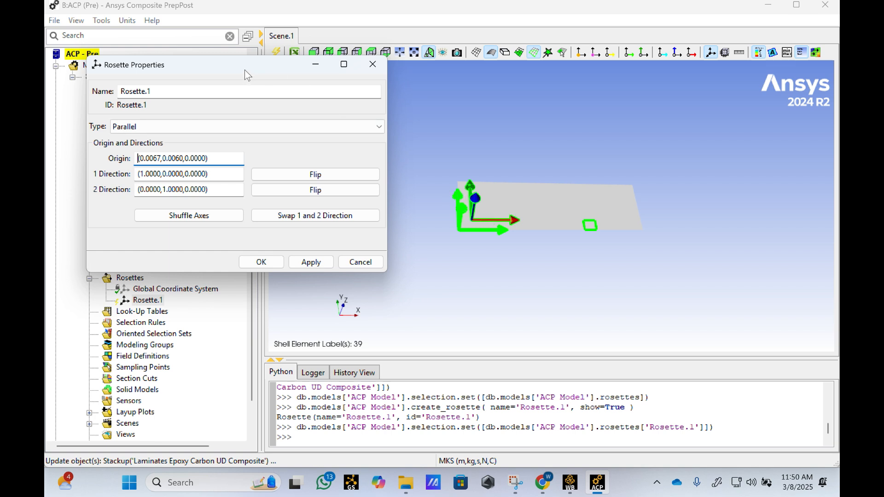
{"action": "mouse_move", "coordinate": [245, 70]}
{"action": "left_mouse_down"}
{"action": "mouse_move", "coordinate": [234, 79]}
{"action": "mouse_move", "coordinate": [256, 75]}
{"action": "left_mouse_up"}
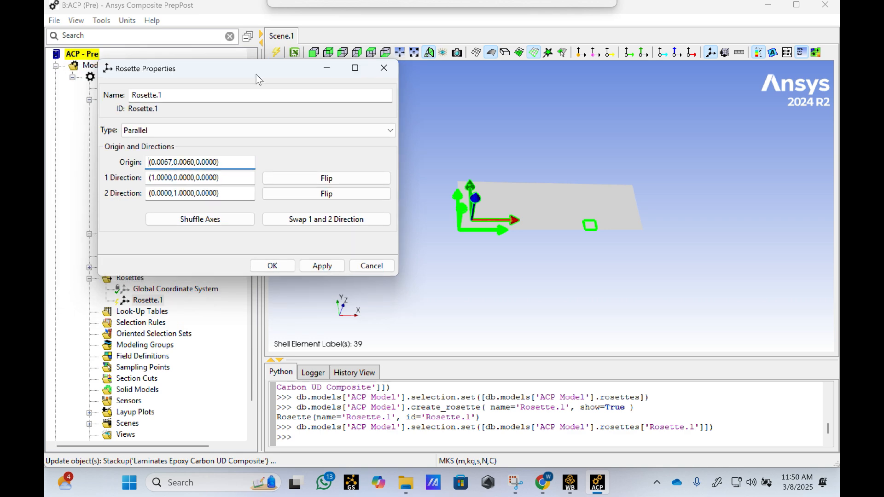
{"action": "left_click", "coordinate": [322, 266]}
{"action": "left_click", "coordinate": [278, 267]}
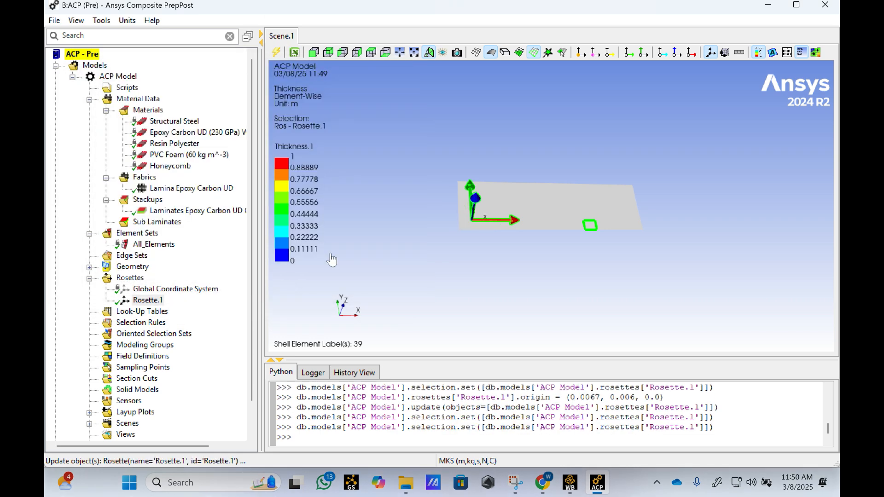
- Create an oriented selection set and assign the All_Elements element set as its extent
{"action": "scroll", "coordinate": [162, 291], "scroll_direction": "down", "scroll_amount": 1}
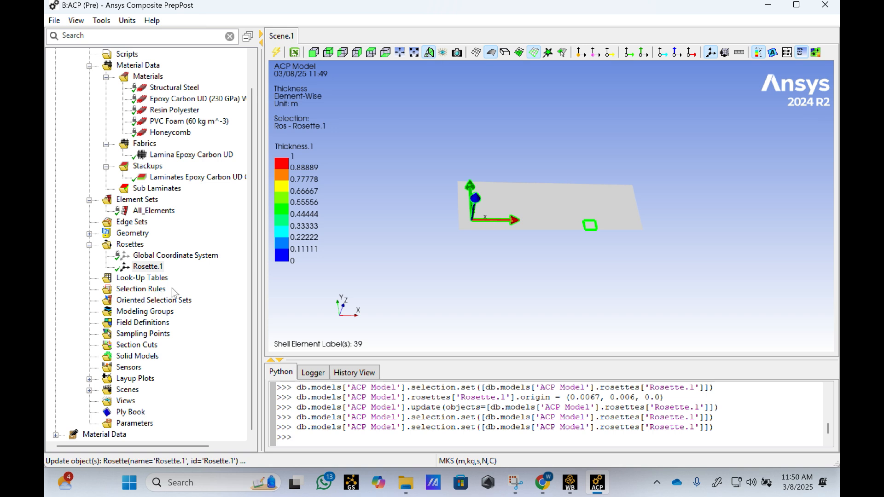
{"action": "scroll", "coordinate": [510, 214], "scroll_direction": "up", "scroll_amount": 5}
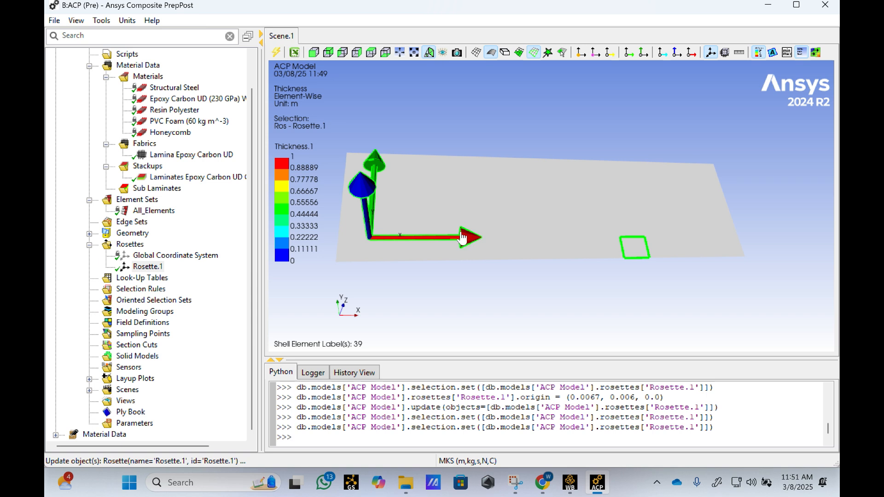
{"action": "scroll", "coordinate": [371, 203], "scroll_direction": "down", "scroll_amount": 1}
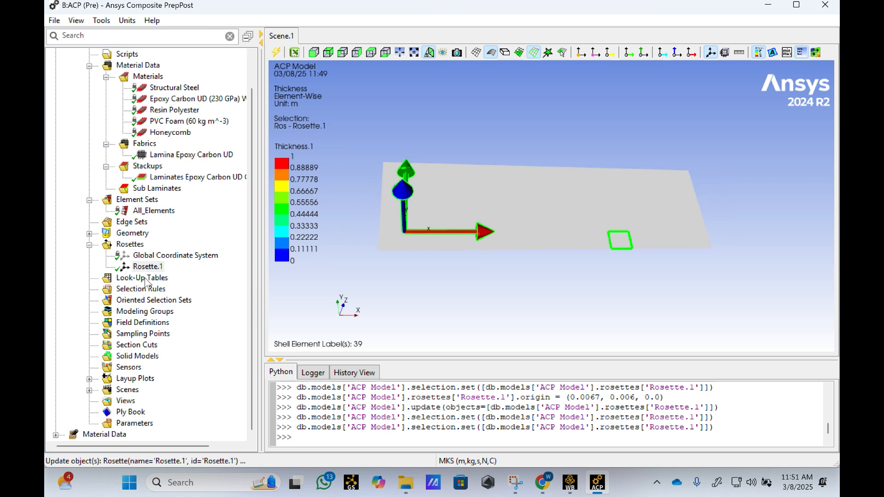
{"action": "right_click", "coordinate": [139, 304]}
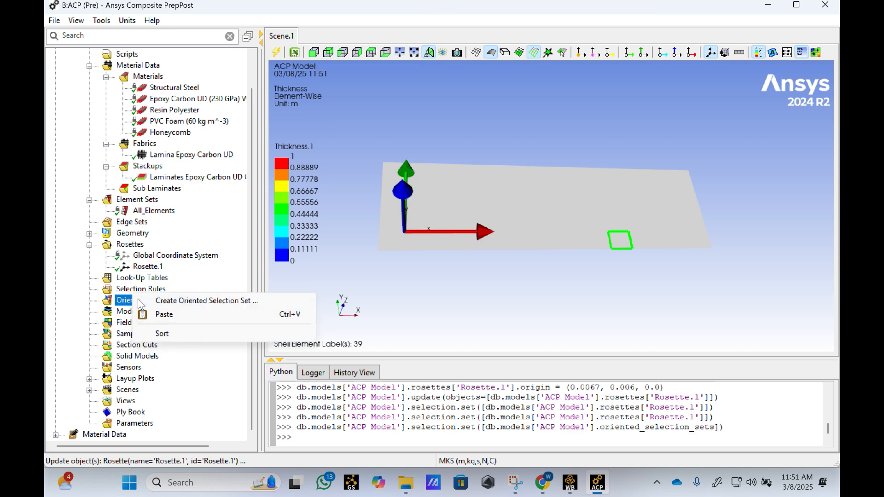
{"action": "left_click", "coordinate": [190, 302]}
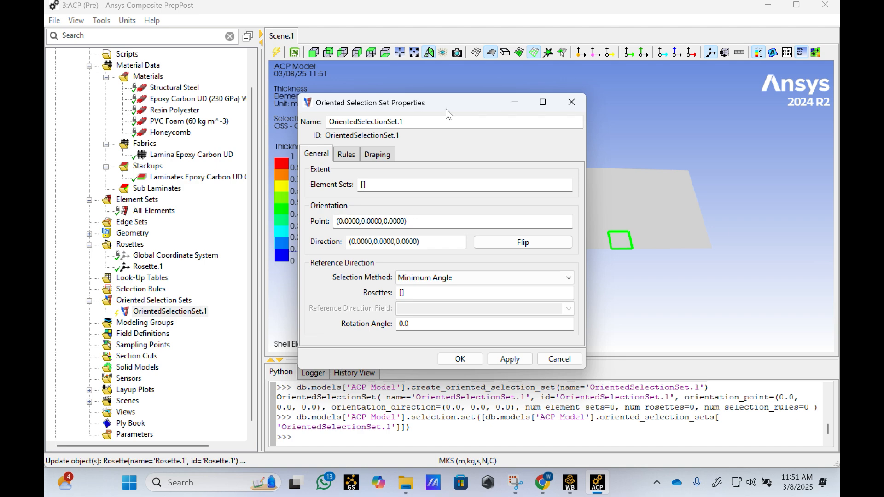
{"action": "left_click_drag", "start_coordinate": [447, 106], "coordinate": [675, 132]}
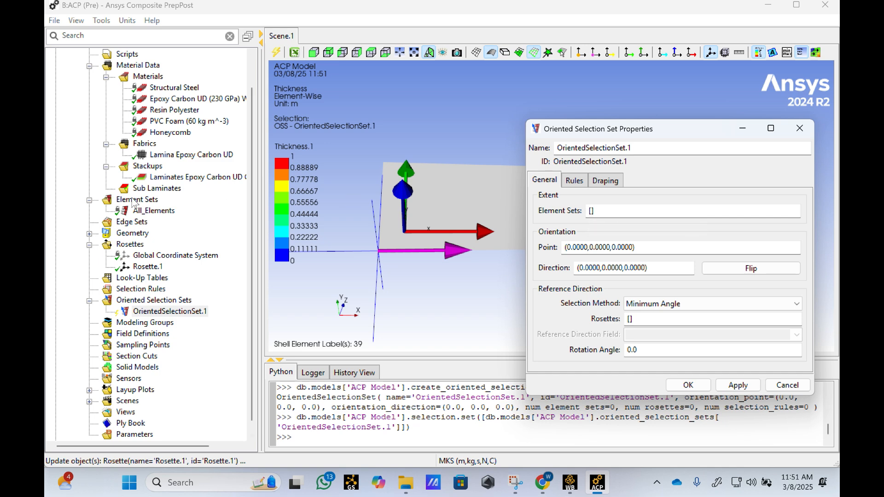
{"action": "left_click", "coordinate": [596, 211]}
{"action": "left_click", "coordinate": [157, 213]}
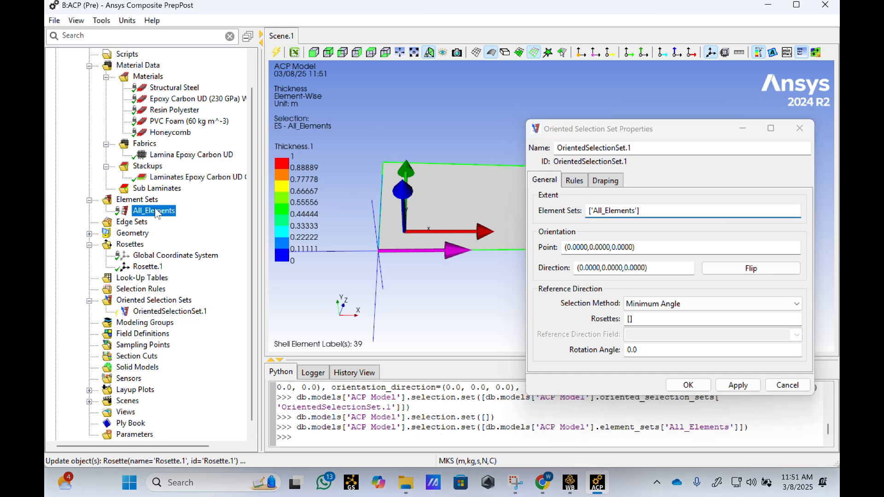
- Pick the orientation point at (0.0100, 0.0090, 0) with direction (0, 0, 1), assign Rosette.1 as reference, and save the oriented selection set
{"action": "left_click", "coordinate": [643, 248]}
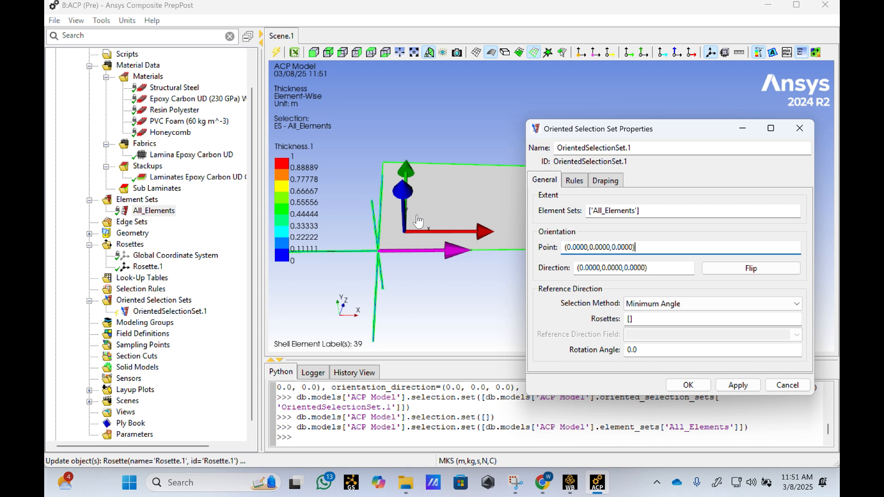
{"action": "left_click", "coordinate": [424, 201]}
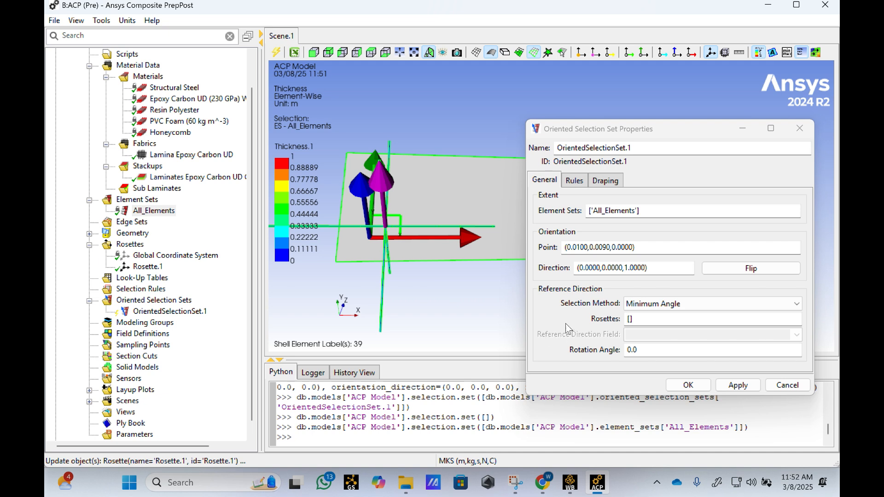
{"action": "left_click", "coordinate": [631, 319]}
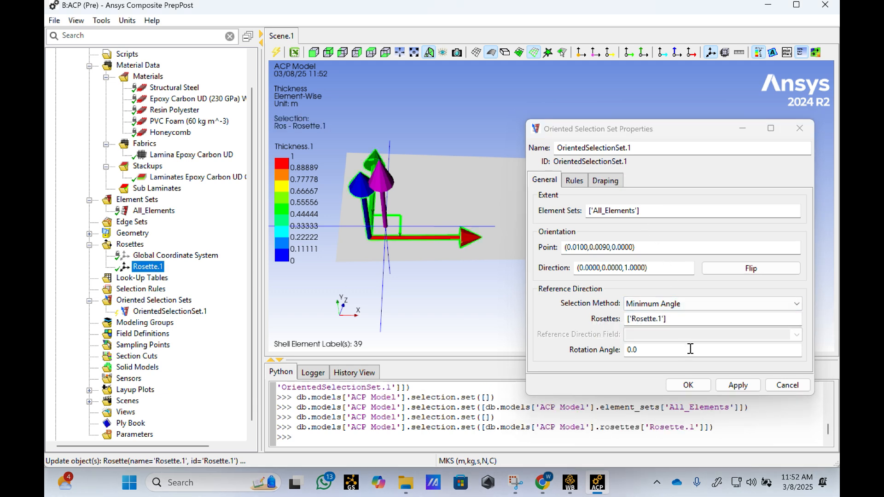
{"action": "left_click", "coordinate": [737, 386]}
{"action": "left_click", "coordinate": [685, 383]}
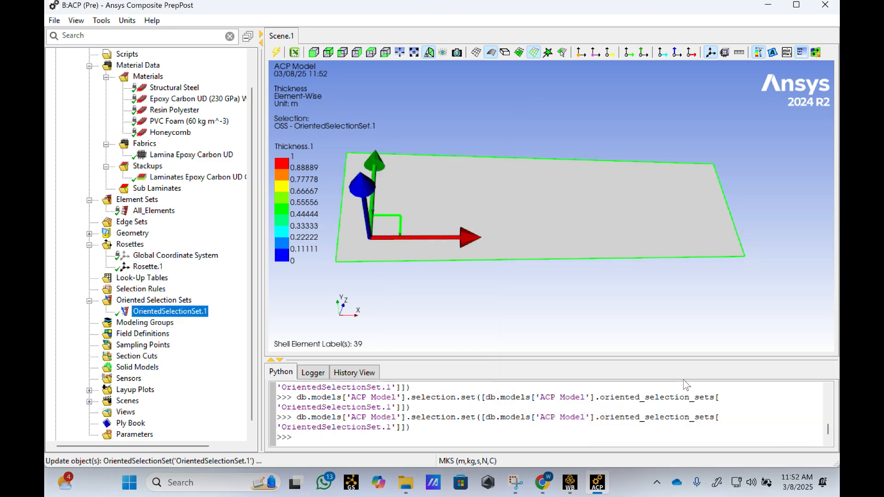
- Create a modeling group with the default name ModelingGroup.1 and save it
{"action": "middle_click_drag", "start_coordinate": [389, 262], "coordinate": [558, 217]}
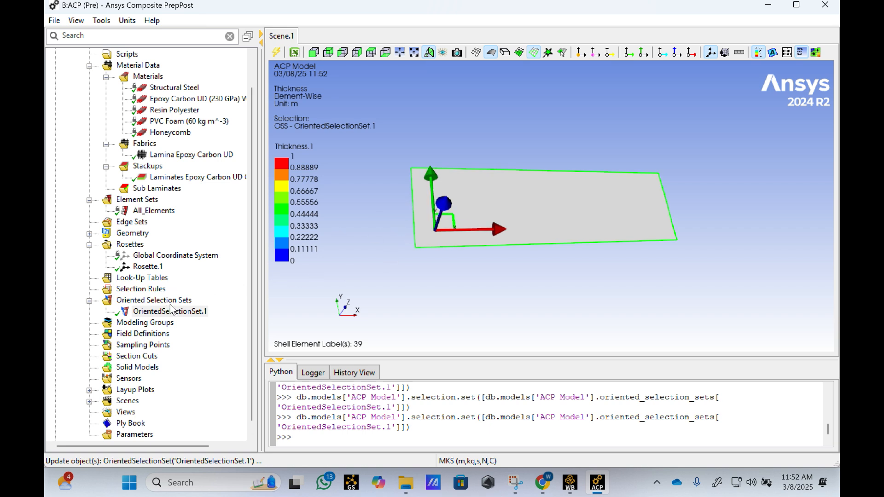
{"action": "scroll", "coordinate": [148, 337], "scroll_direction": "down", "scroll_amount": 1}
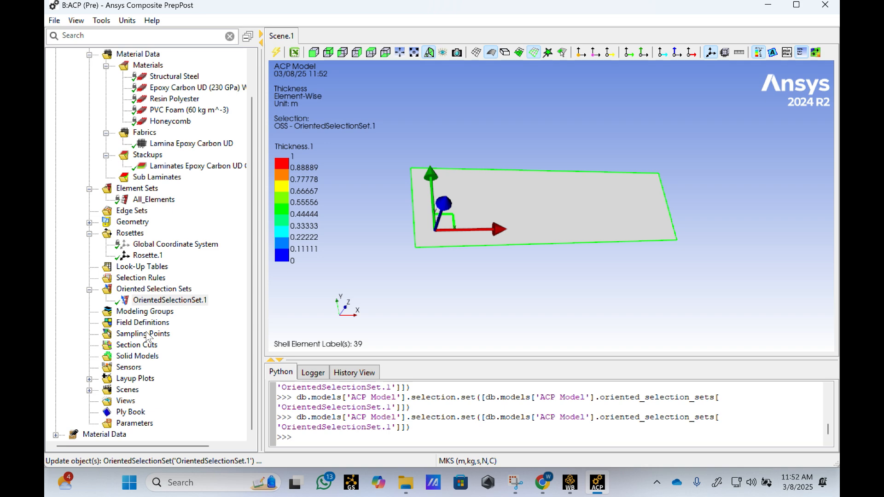
{"action": "right_click", "coordinate": [138, 316]}
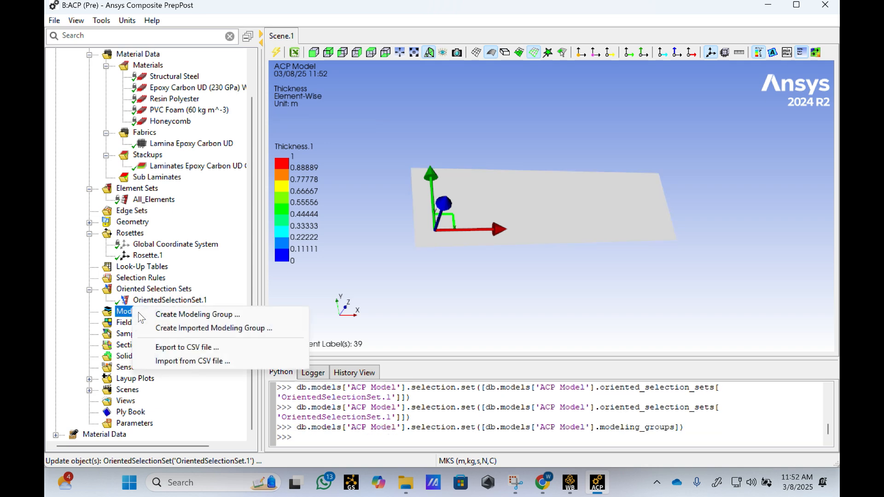
{"action": "left_click", "coordinate": [175, 315]}
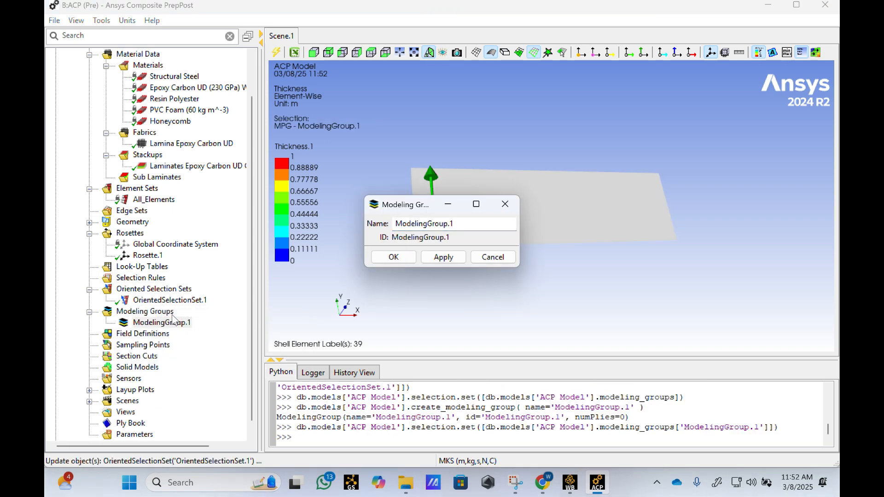
{"action": "left_click", "coordinate": [444, 257]}
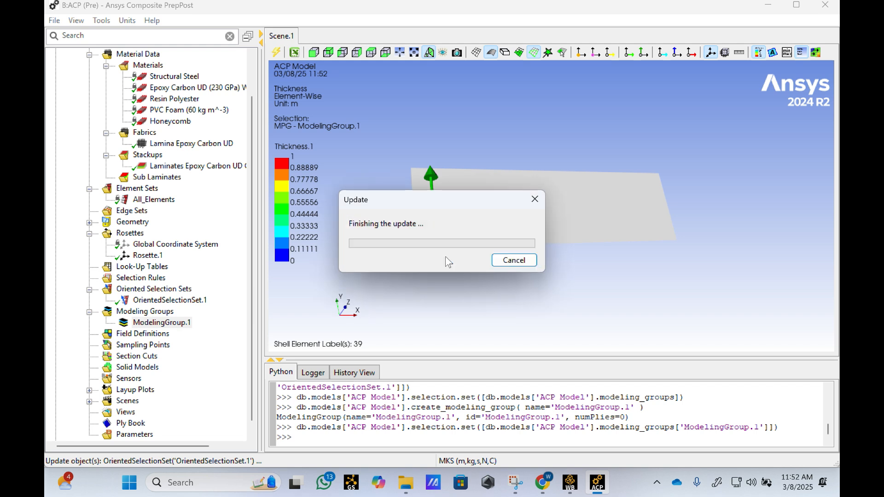
{"action": "left_click", "coordinate": [396, 257]}
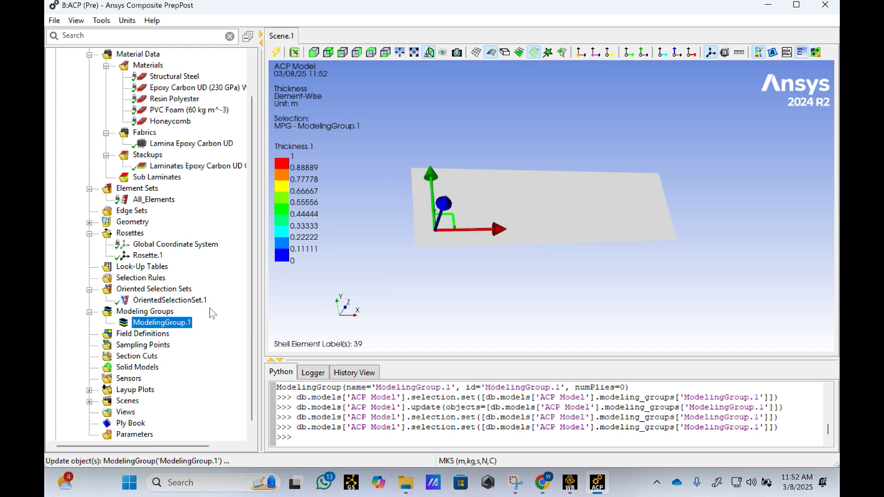
- Create a modeling ply in ModelingGroup.1 and assign OrientedSelectionSet.1 as its oriented selection set
{"action": "right_click", "coordinate": [163, 323]}
{"action": "left_click", "coordinate": [197, 173]}
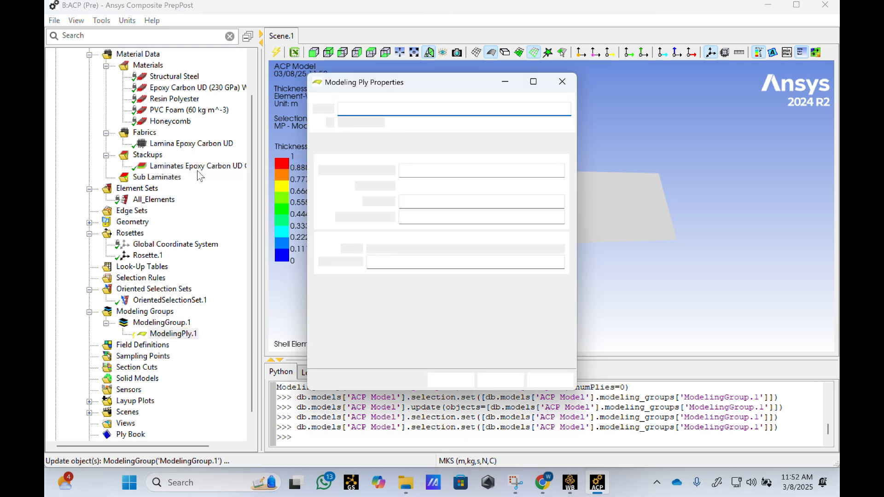
{"action": "left_click_drag", "start_coordinate": [438, 82], "coordinate": [678, 109]}
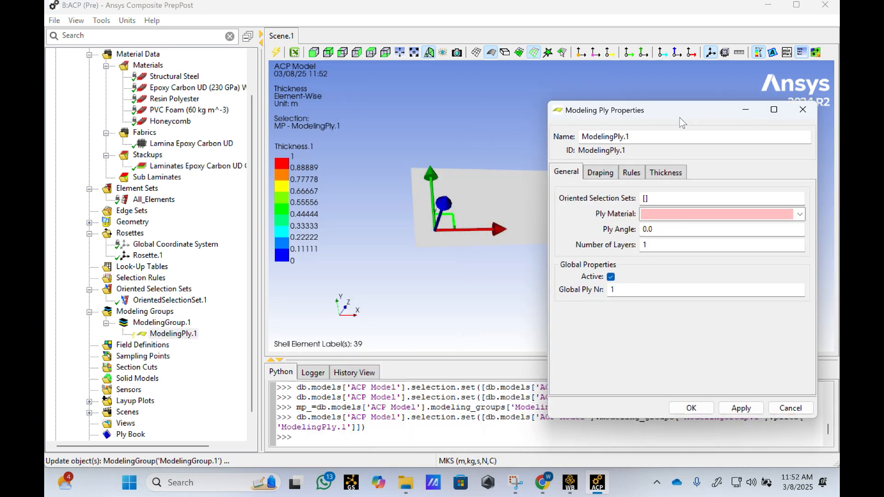
{"action": "left_click", "coordinate": [646, 199]}
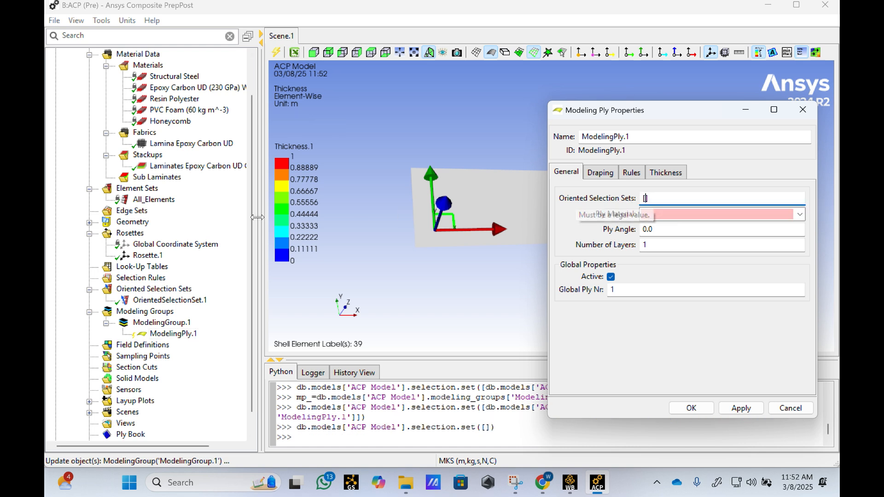
{"action": "left_click", "coordinate": [153, 300]}
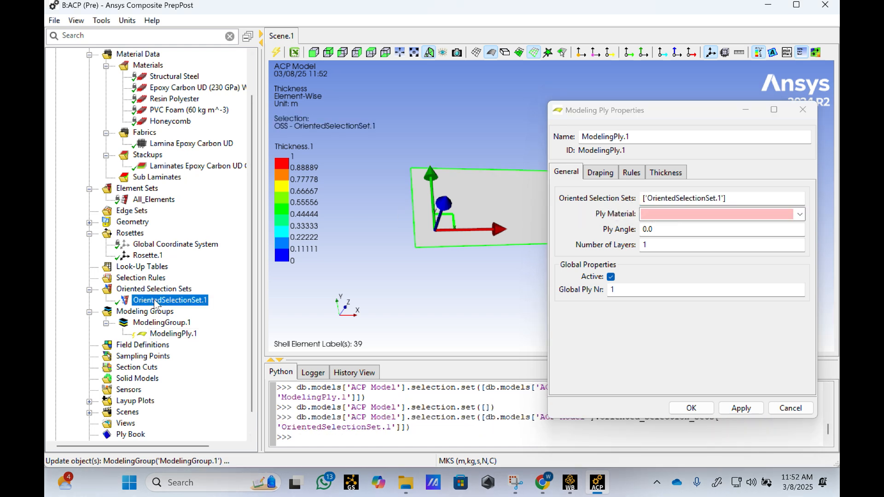
- Try both the Laminates Epoxy Carbon UD Composite stackup and the Lamina Epoxy Carbon UD fabric as the modeling ply's material
{"action": "left_click", "coordinate": [801, 215]}
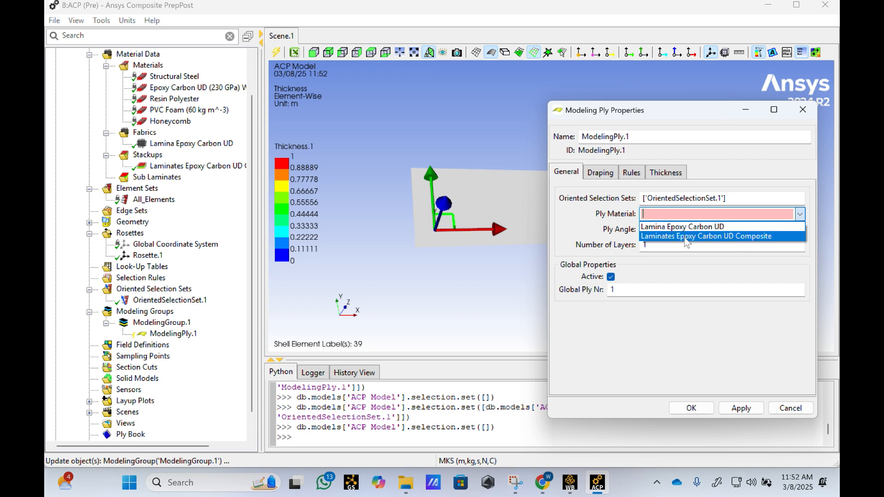
{"action": "left_click", "coordinate": [709, 236]}
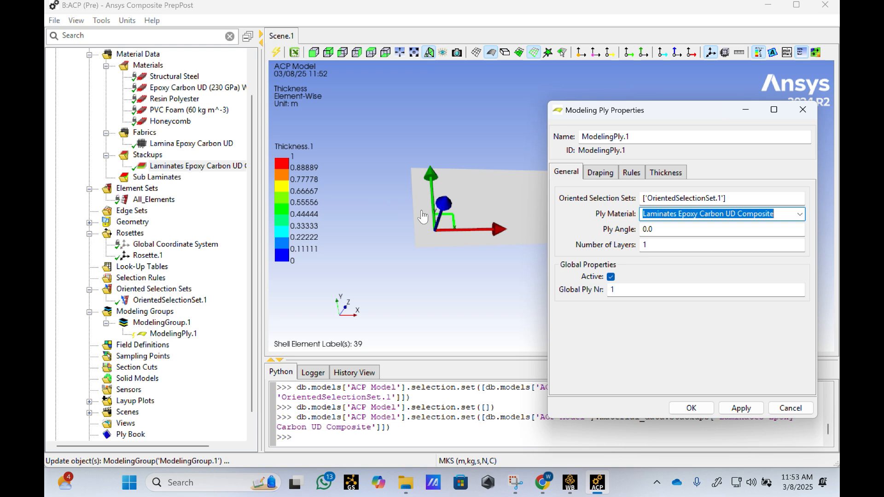
{"action": "left_click", "coordinate": [800, 215]}
{"action": "left_click", "coordinate": [731, 222]}
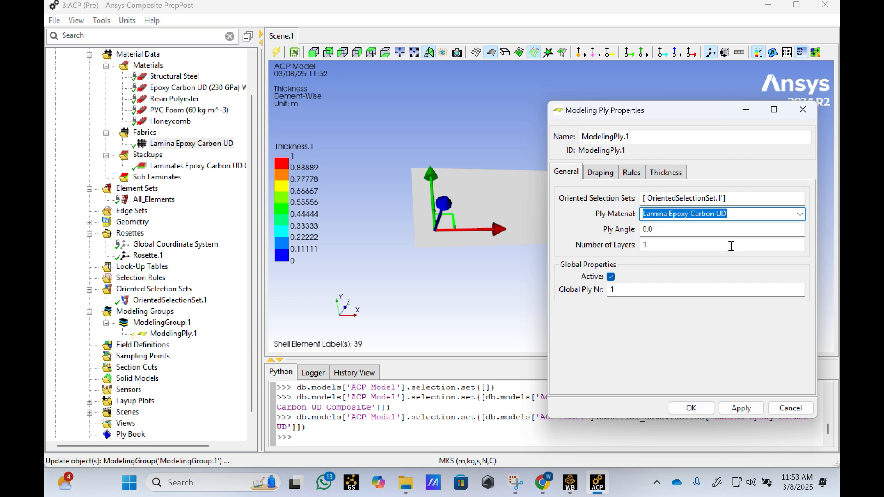
- Set the modeling ply's material to Laminates Epoxy Carbon UD Composite and save the ply
{"action": "left_click", "coordinate": [801, 216]}
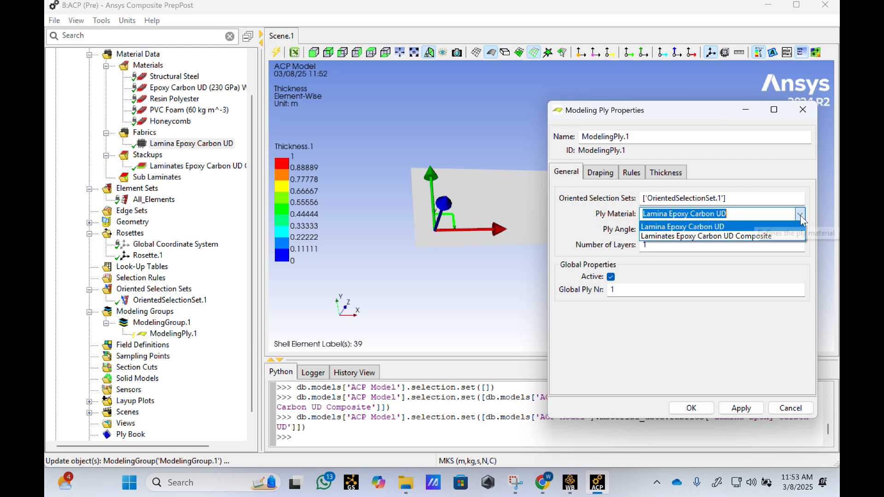
{"action": "left_click", "coordinate": [705, 236]}
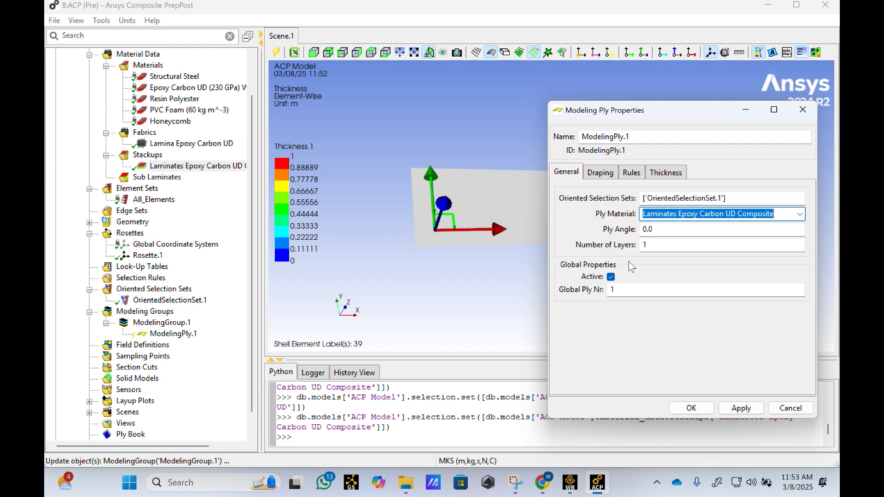
{"action": "left_click", "coordinate": [740, 407]}
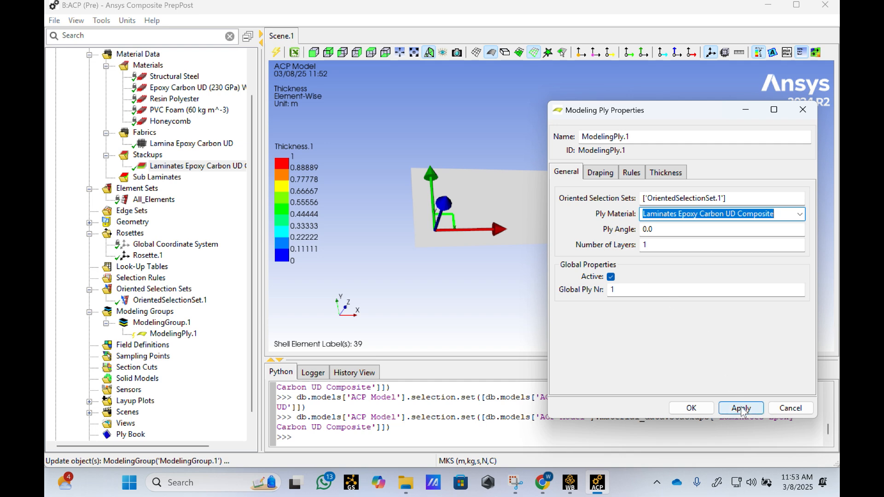
{"action": "left_click", "coordinate": [692, 408]}
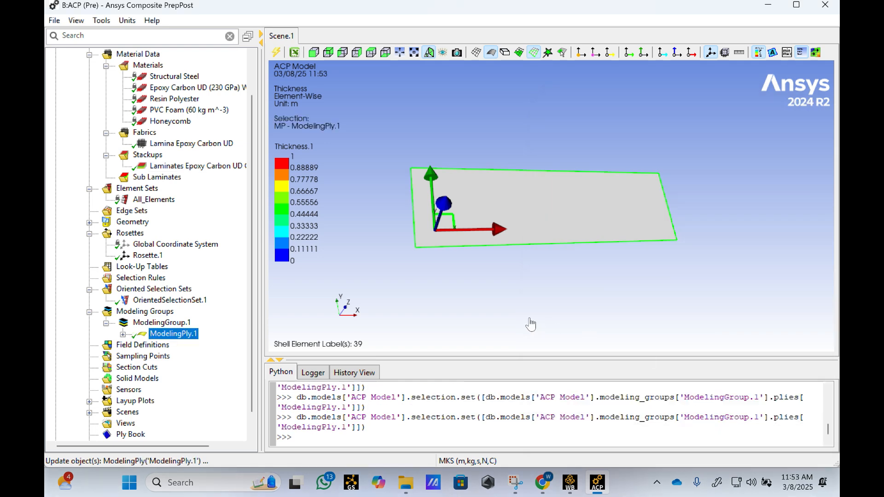
- Expand ModelingPly.1 down to its analysis plies and examine the individual layers from P1L1 to P1L3
{"action": "left_click", "coordinate": [123, 335]}
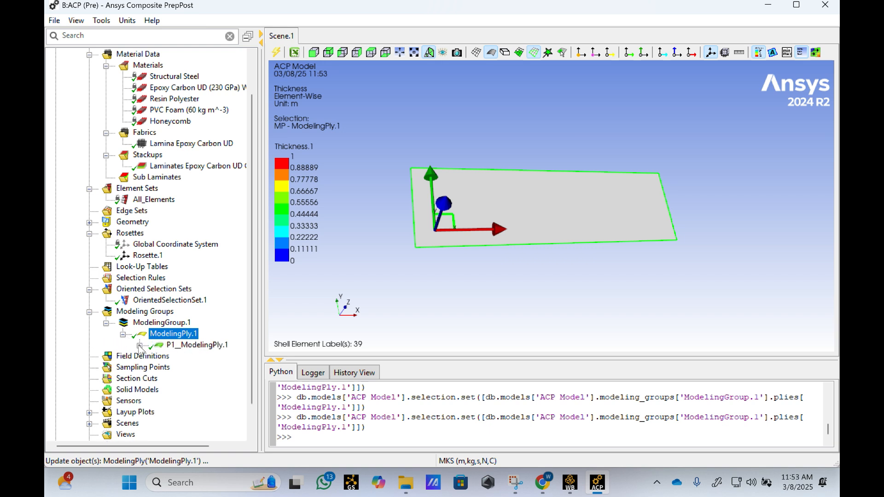
{"action": "left_click", "coordinate": [140, 346]}
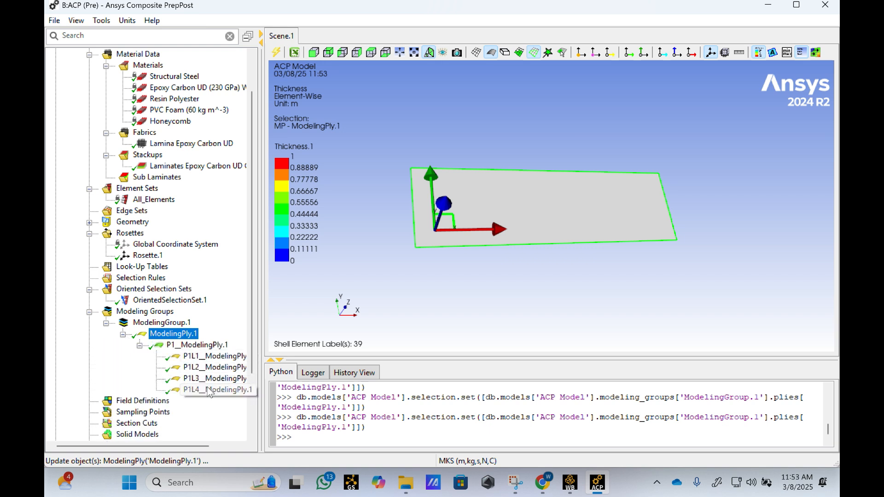
{"action": "left_click", "coordinate": [203, 357]}
{"action": "left_click", "coordinate": [213, 368]}
{"action": "scroll", "coordinate": [212, 359], "scroll_direction": "down", "scroll_amount": 3}
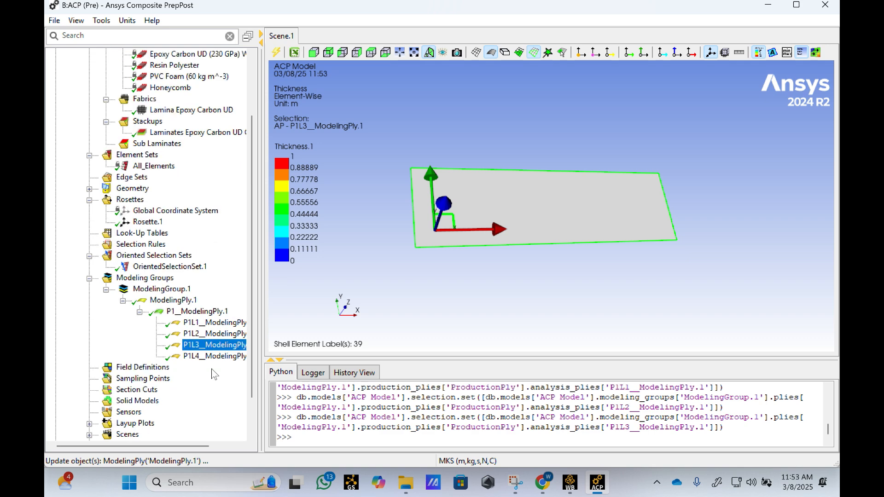
{"action": "left_click", "coordinate": [214, 300]}
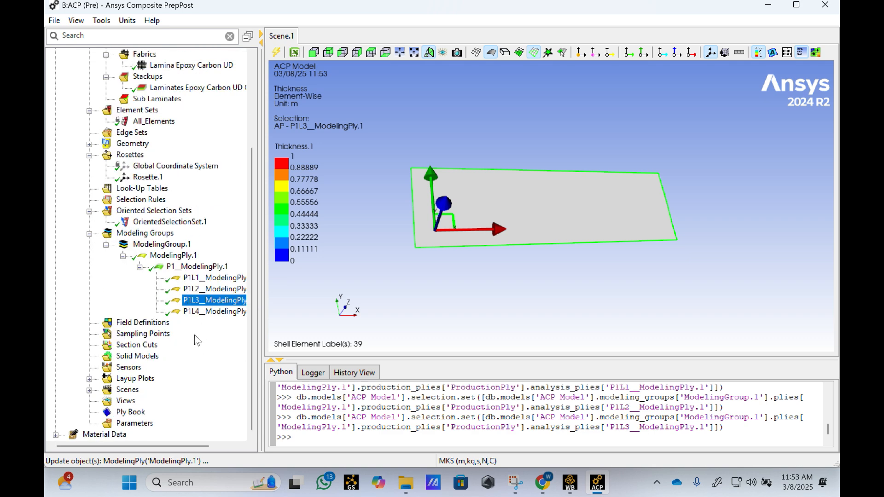
- Create a solid model from the All_Elements element set with Analysis Ply Wise extrusion along the shell normal and apply it
{"action": "left_click", "coordinate": [131, 356]}
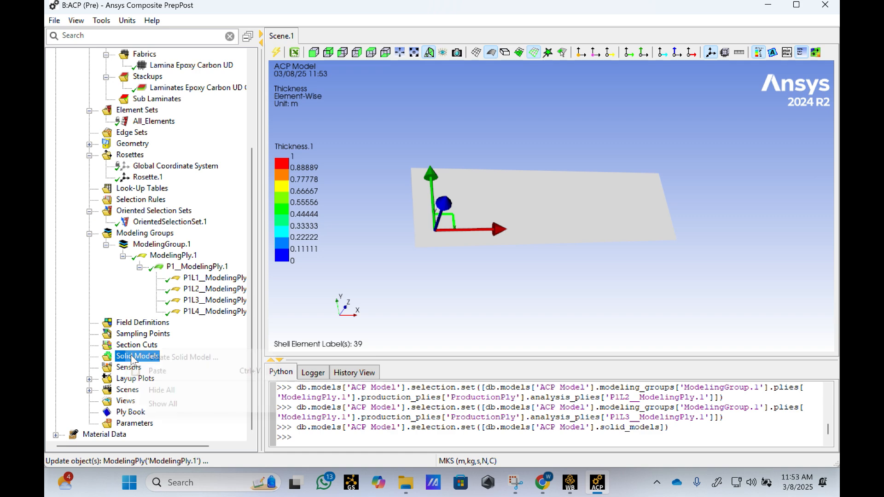
{"action": "right_click", "coordinate": [132, 356]}
{"action": "left_click", "coordinate": [180, 358]}
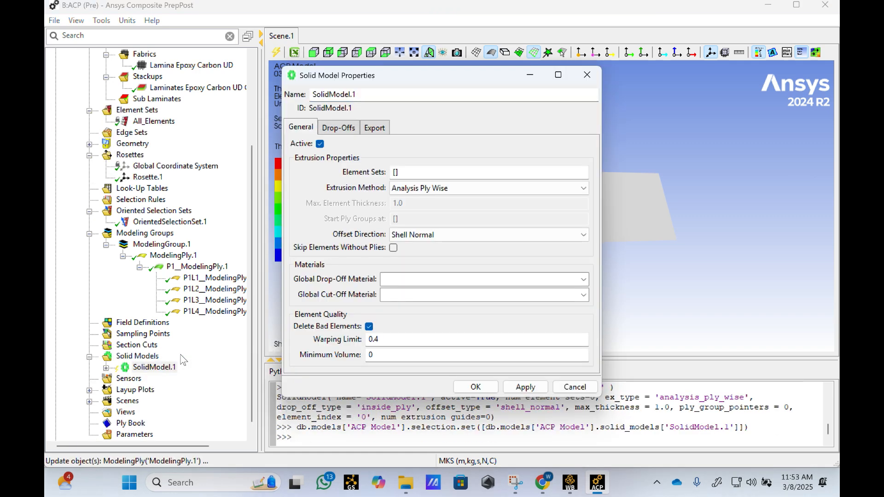
{"action": "left_click_drag", "start_coordinate": [436, 83], "coordinate": [641, 89]}
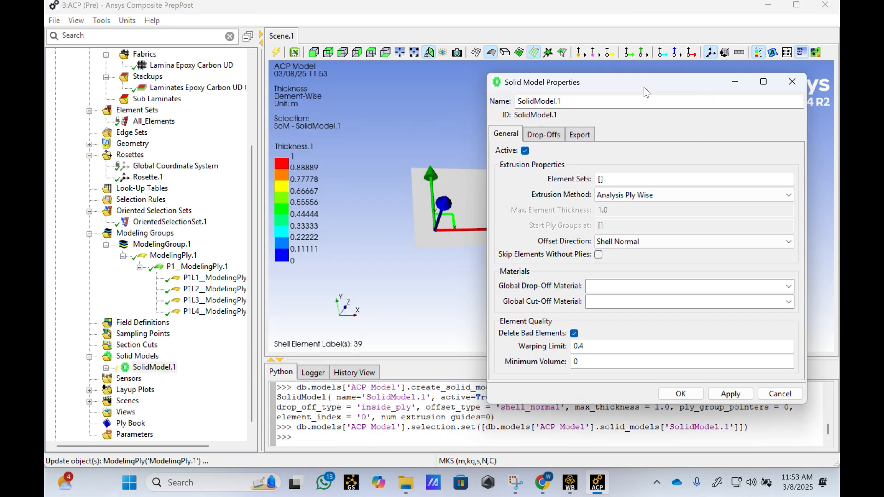
{"action": "left_click", "coordinate": [602, 179]}
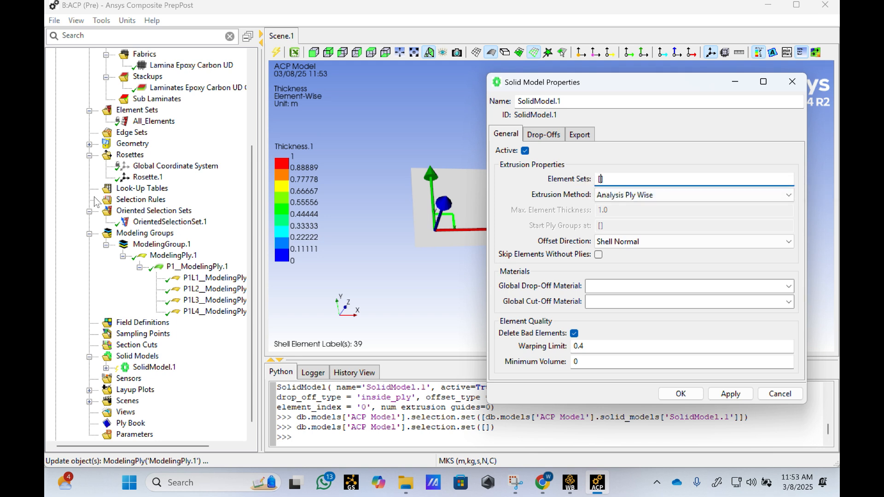
{"action": "left_click", "coordinate": [176, 122]}
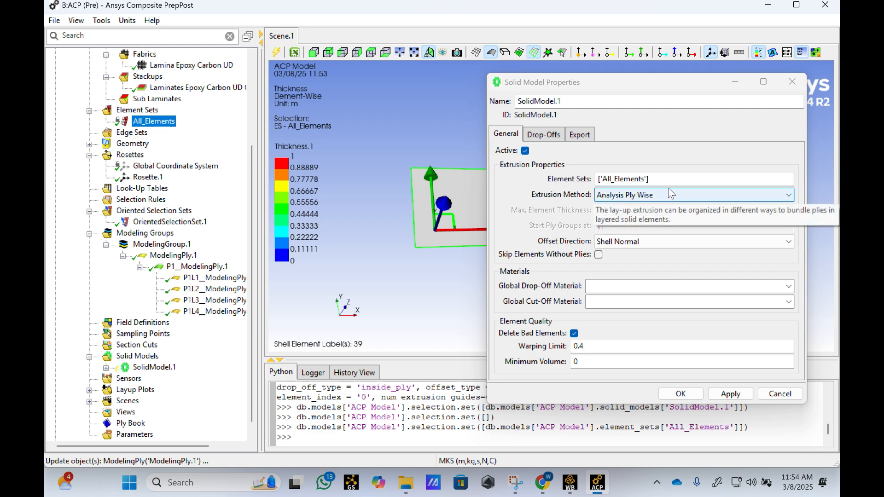
{"action": "left_click", "coordinate": [733, 395]}
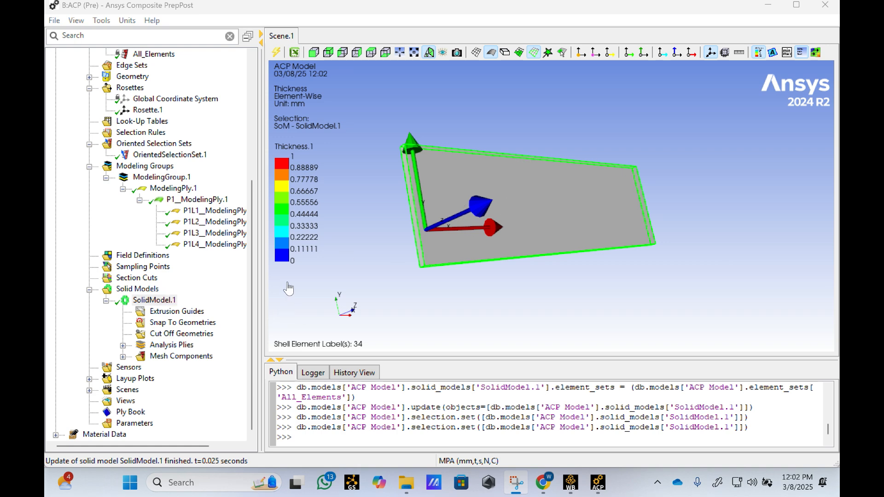
- Examine the position of each analysis ply, P1L1 to P1L4, through the thickness of SolidModel.1
{"action": "left_click", "coordinate": [123, 346]}
{"action": "scroll", "coordinate": [175, 343], "scroll_direction": "down", "scroll_amount": 2}
{"action": "left_click", "coordinate": [202, 312]}
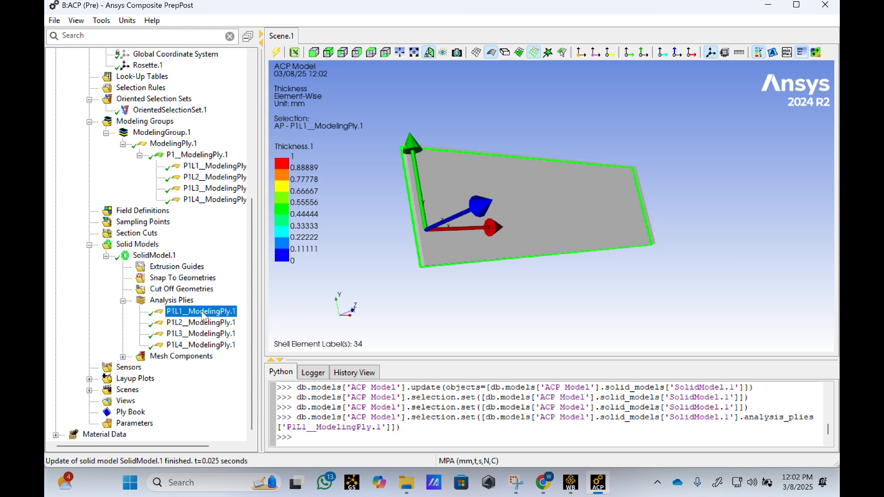
{"action": "scroll", "coordinate": [429, 188], "scroll_direction": "up", "scroll_amount": 2}
{"action": "middle_click_drag", "start_coordinate": [443, 101], "coordinate": [520, 106]}
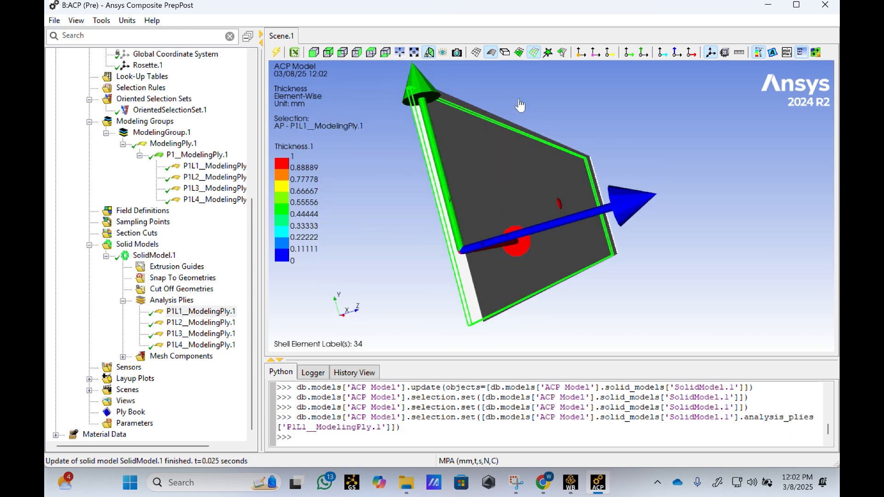
{"action": "scroll", "coordinate": [424, 176], "scroll_direction": "up", "scroll_amount": 4}
{"action": "scroll", "coordinate": [424, 176], "scroll_direction": "down", "scroll_amount": 4}
{"action": "middle_click_drag", "start_coordinate": [407, 177], "coordinate": [447, 168]}
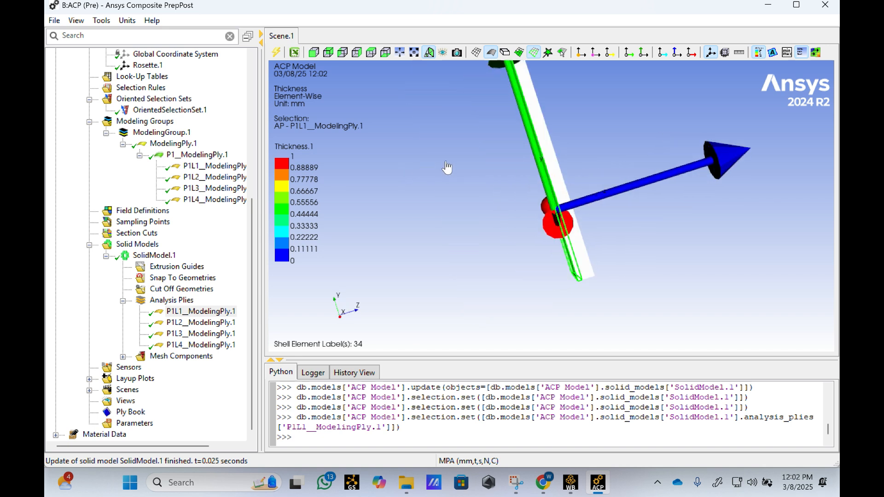
{"action": "left_click", "coordinate": [223, 324]}
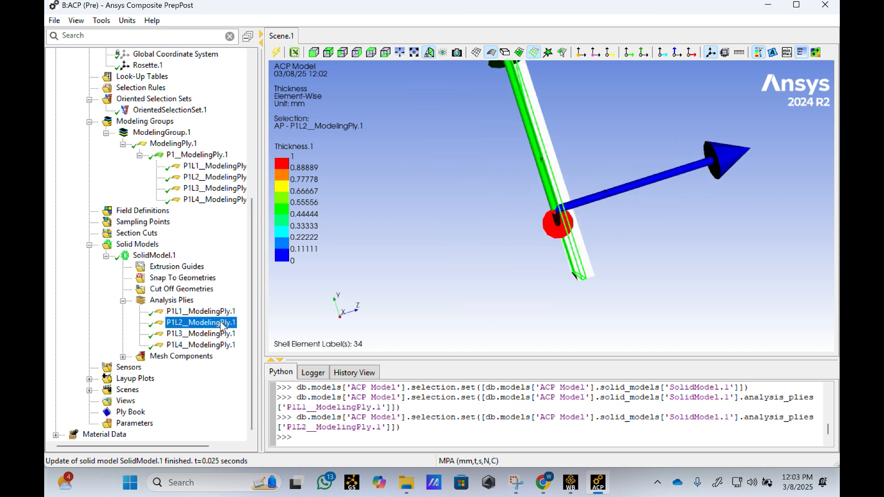
{"action": "left_click", "coordinate": [222, 334]}
{"action": "left_click", "coordinate": [222, 345]}
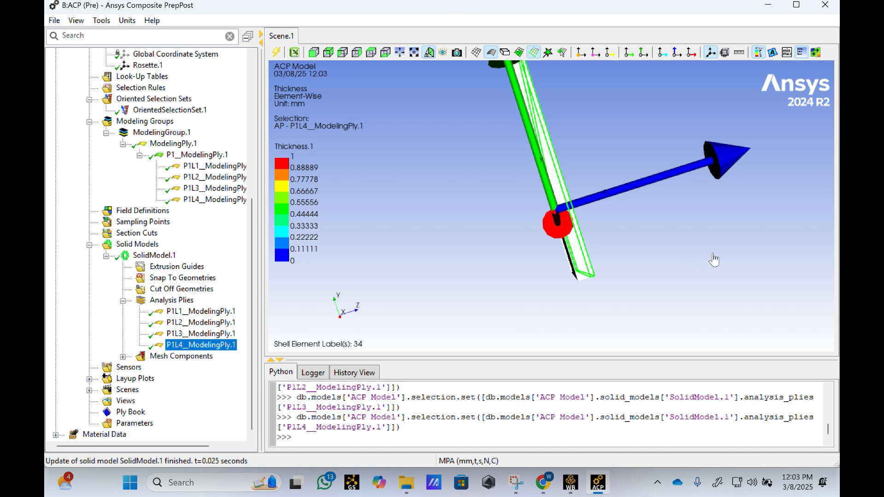
{"action": "middle_click_drag", "start_coordinate": [714, 260], "coordinate": [596, 247]}
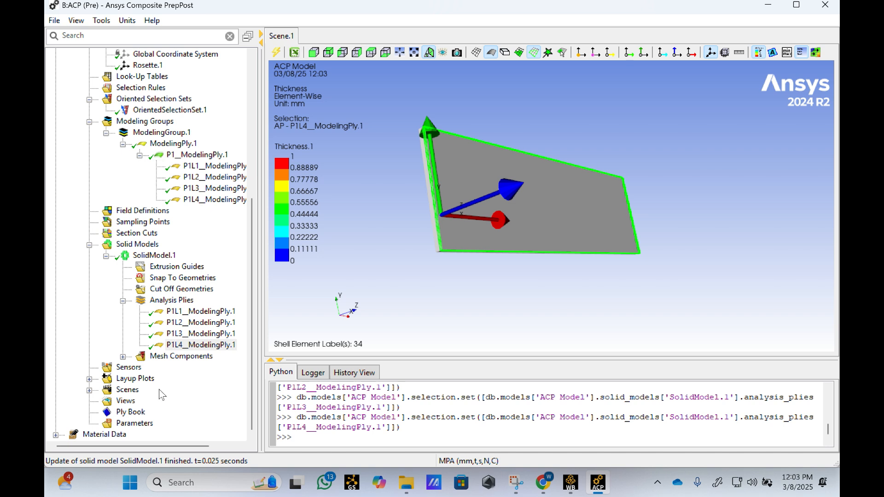
- Update the Thickness.1 and Angle.1 layup plots
{"action": "left_click", "coordinate": [89, 379]}
{"action": "scroll", "coordinate": [139, 380], "scroll_direction": "down", "scroll_amount": 1}
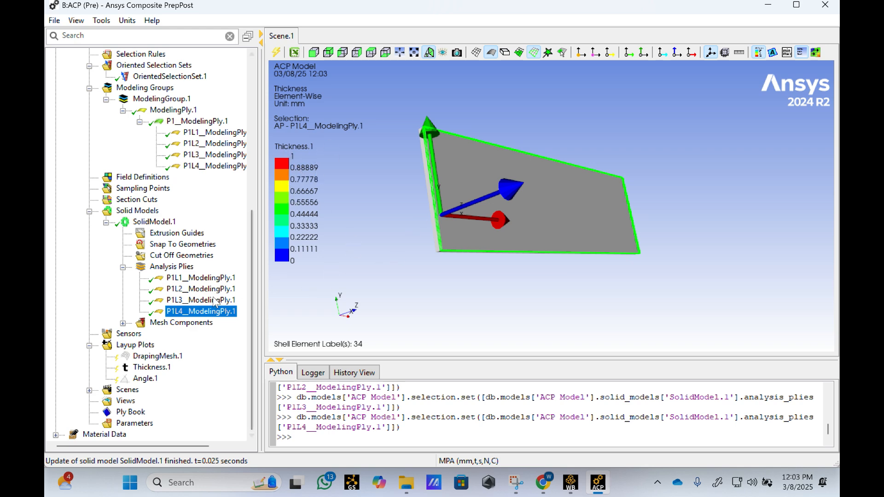
{"action": "right_click", "coordinate": [150, 371]}
{"action": "left_click", "coordinate": [202, 270]}
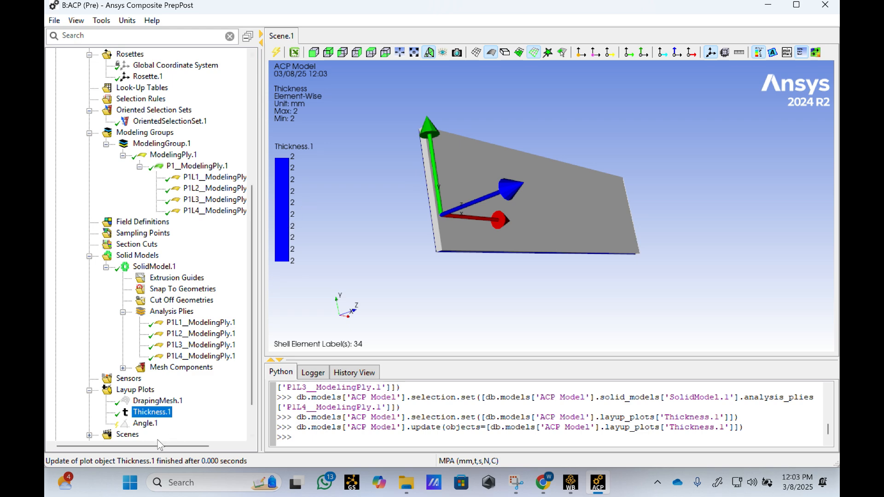
{"action": "right_click", "coordinate": [141, 424]}
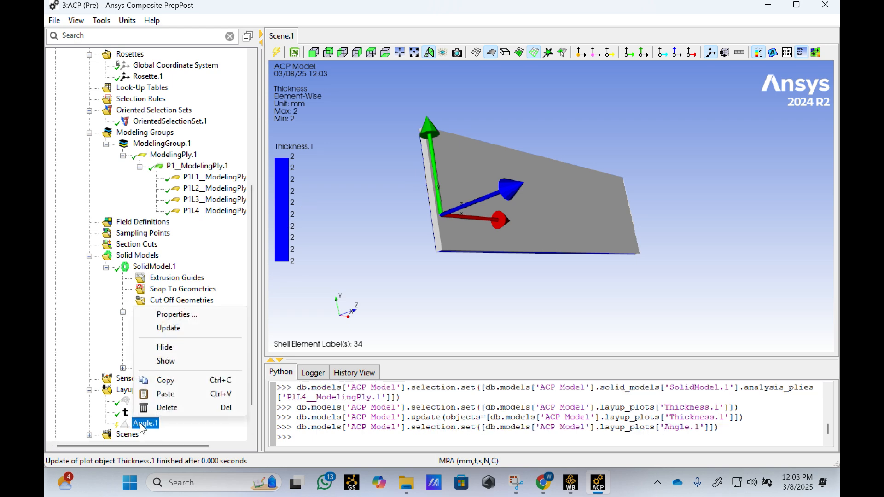
{"action": "left_click", "coordinate": [170, 328]}
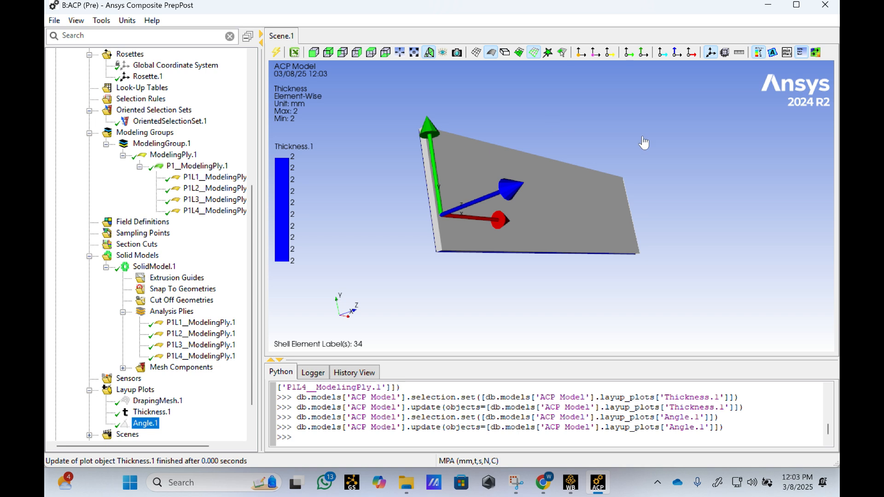
- Display the fiber directions and inspect them on the solid model's analysis ply P1L4
{"action": "left_click", "coordinate": [630, 54]}
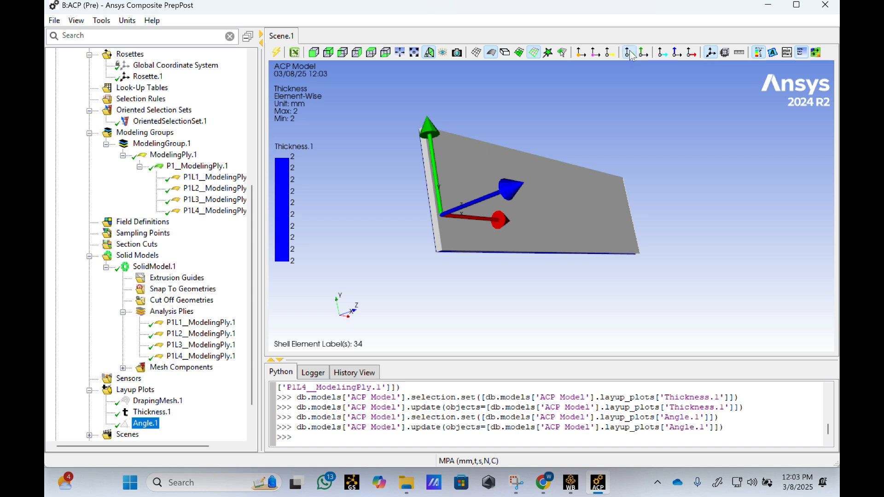
{"action": "left_click", "coordinate": [210, 357]}
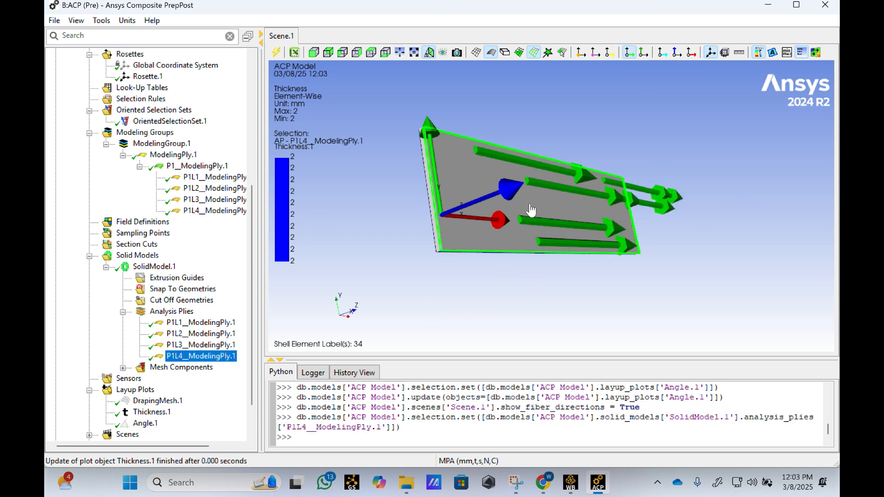
{"action": "middle_click_drag", "start_coordinate": [523, 278], "coordinate": [553, 258]}
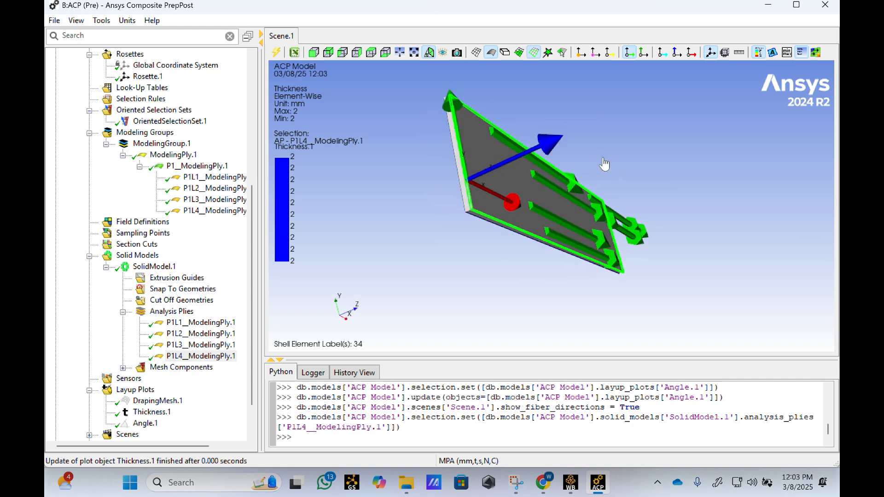
{"action": "middle_click_drag", "start_coordinate": [605, 164], "coordinate": [558, 196]}
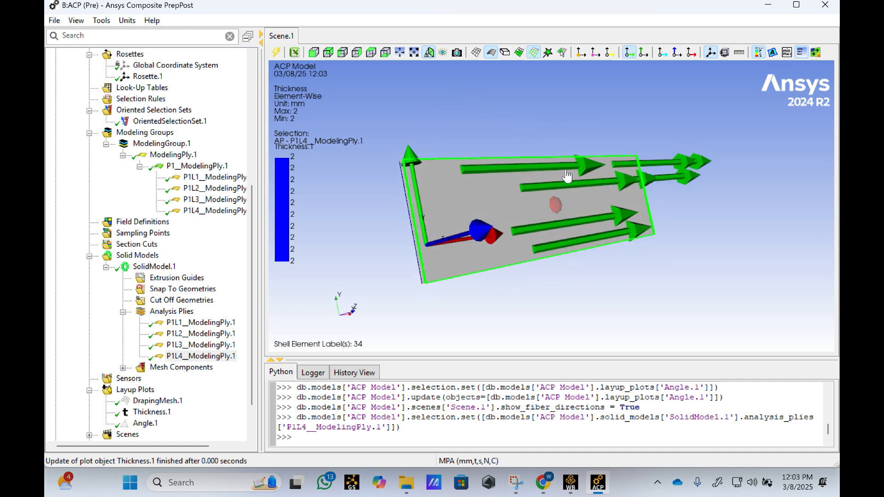
- Inspect the fiber directions on analysis ply P1L1 of SolidModel.1 from several viewing angles
{"action": "left_click_drag", "start_coordinate": [528, 134], "coordinate": [562, 148]}
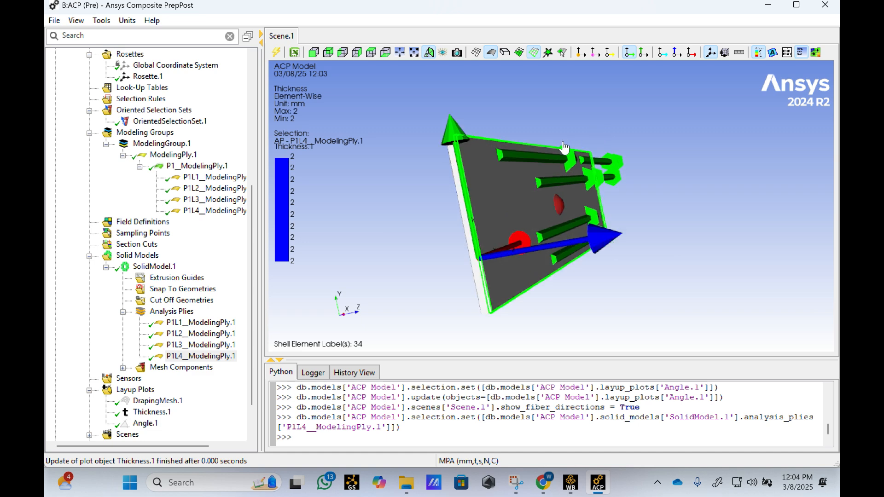
{"action": "left_click", "coordinate": [198, 324]}
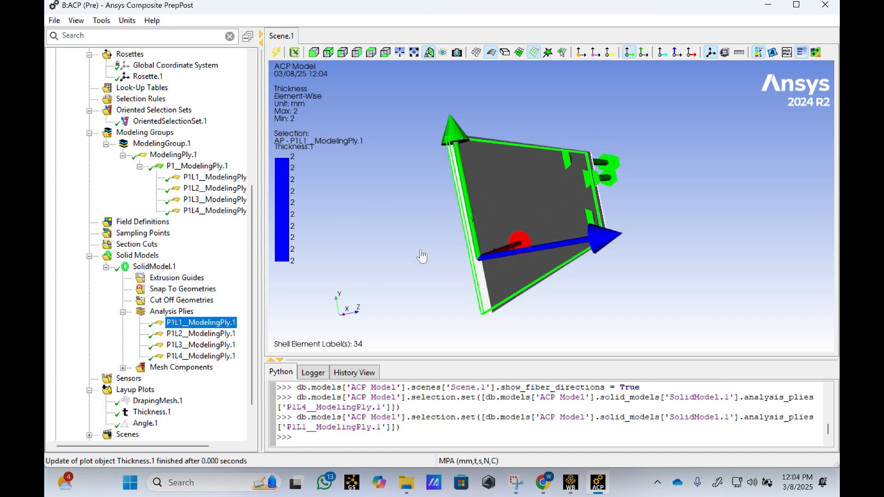
{"action": "left_click_drag", "start_coordinate": [789, 194], "coordinate": [690, 189]}
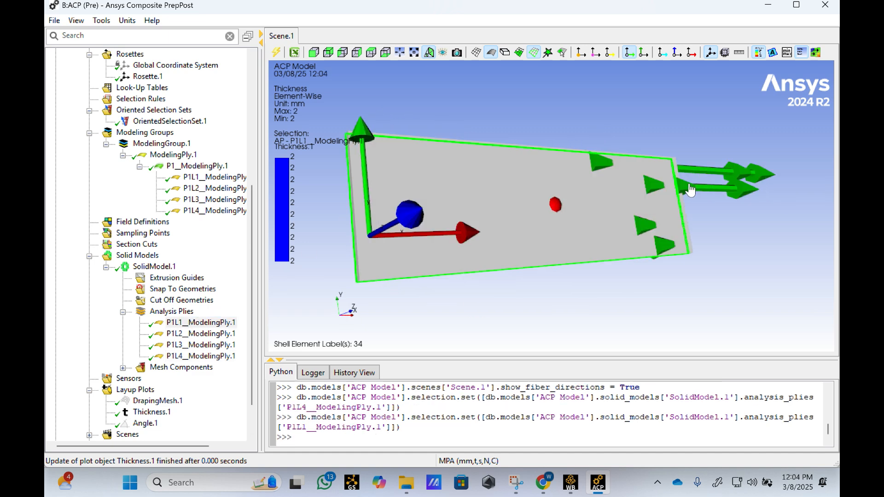
- Display the element orientations and compare them with the fiber directions on the solid model's analysis plies P1L1, P1L2 and P1L3
{"action": "left_click", "coordinate": [596, 53]}
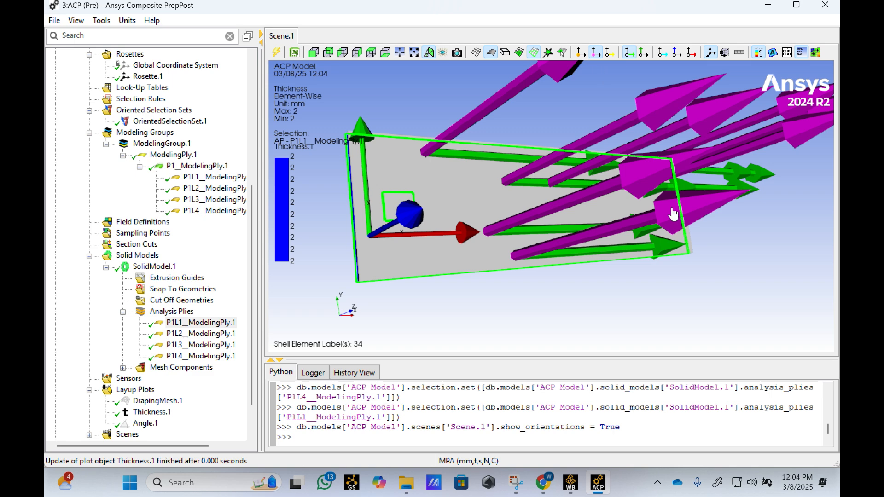
{"action": "left_click_drag", "start_coordinate": [673, 211], "coordinate": [731, 224]}
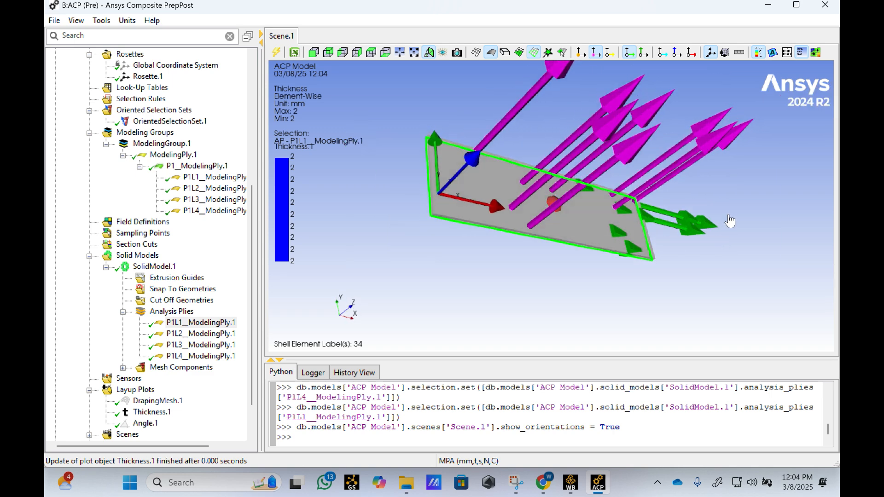
{"action": "scroll", "coordinate": [731, 222], "scroll_direction": "down", "scroll_amount": 1}
{"action": "left_click", "coordinate": [222, 335]}
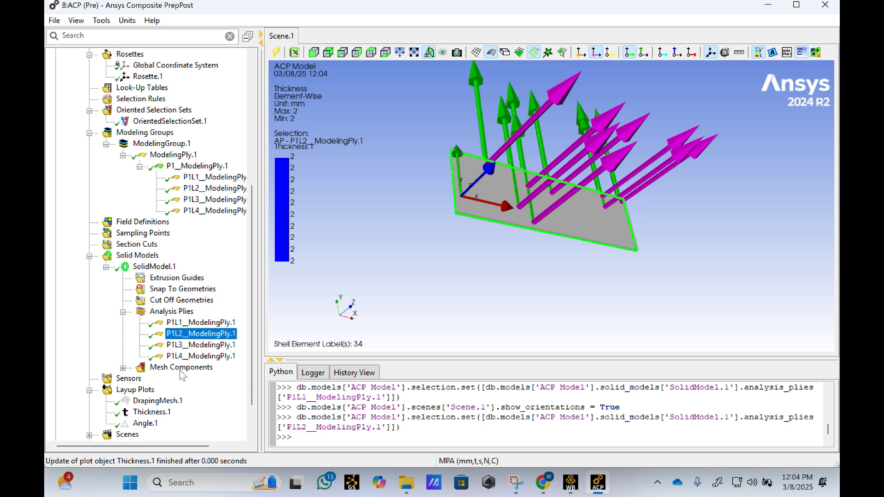
{"action": "left_click", "coordinate": [201, 346]}
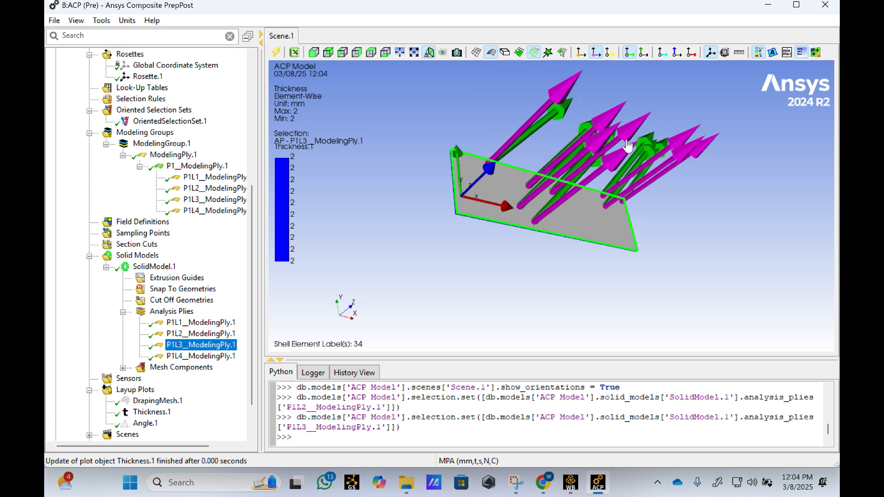
- Hide the element orientations, inspect the fiber directions of the solid model's analysis ply P1L4, and clear the selection
{"action": "left_click", "coordinate": [596, 52]}
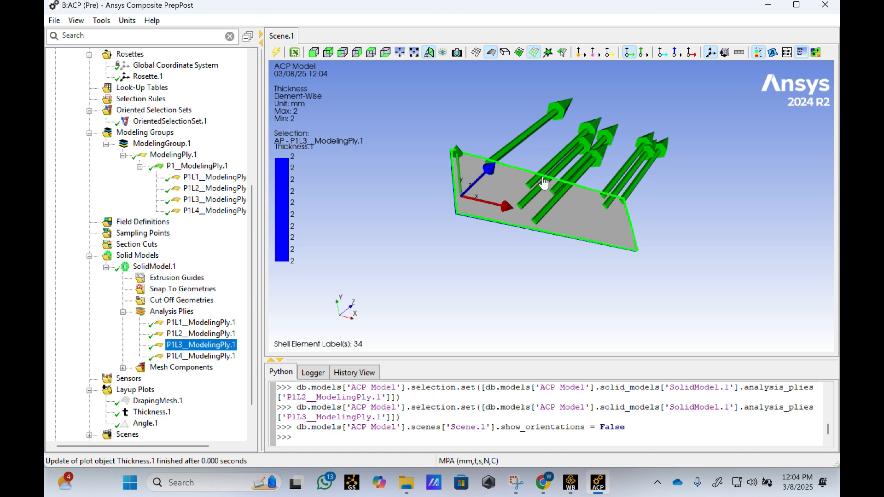
{"action": "left_click", "coordinate": [195, 357]}
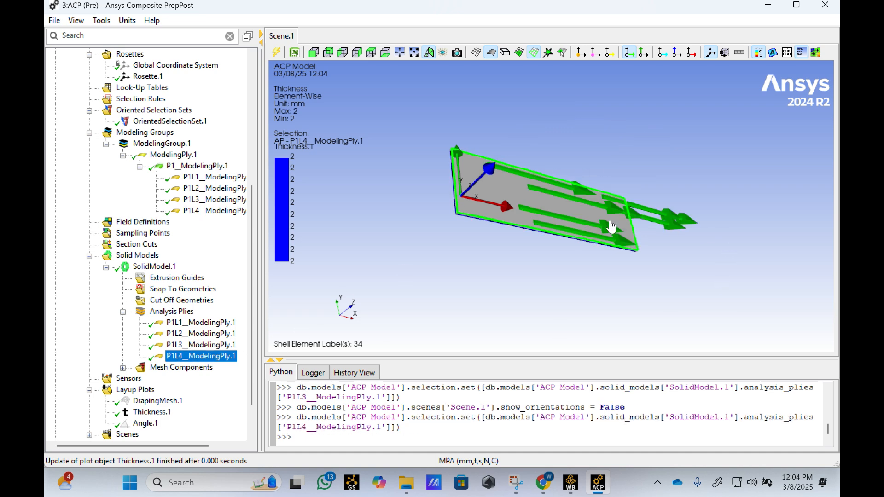
{"action": "left_click", "coordinate": [381, 188]}
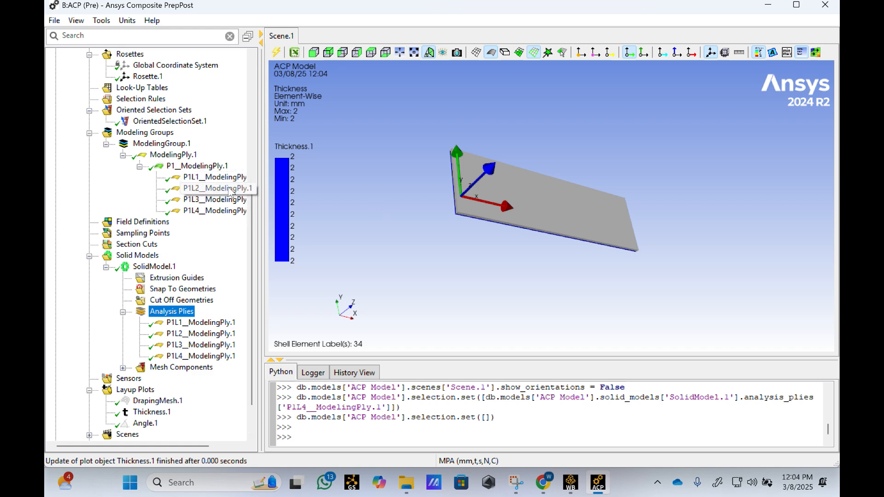
{"action": "scroll", "coordinate": [217, 193], "scroll_direction": "up", "scroll_amount": 7}
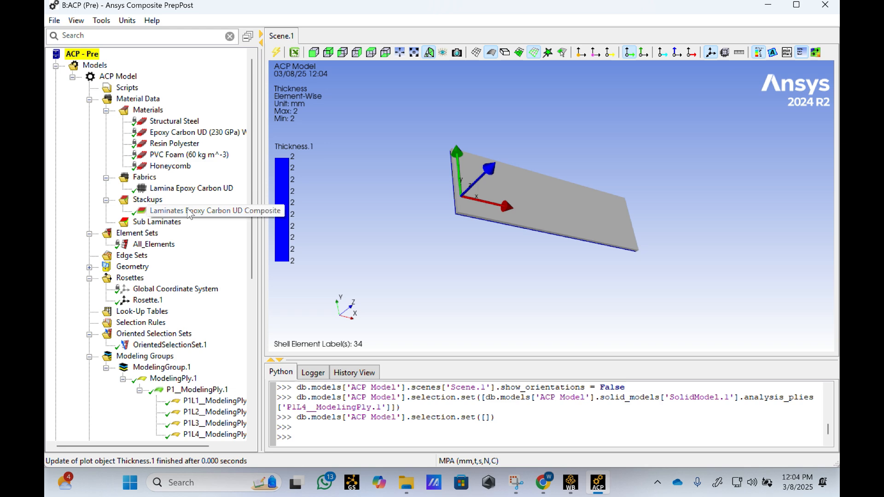
{"action": "scroll", "coordinate": [198, 275], "scroll_direction": "down", "scroll_amount": 8}
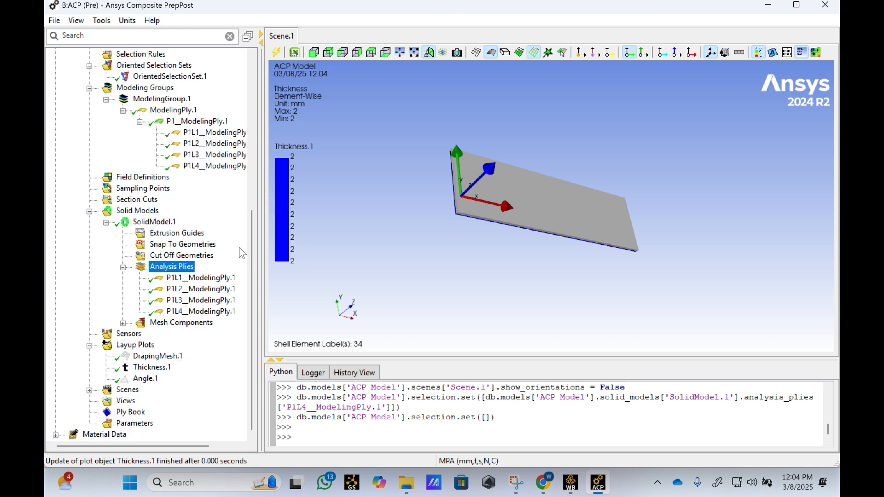
{"action": "mouse_move", "coordinate": [248, 237]}
{"action": "left_mouse_down"}
{"action": "mouse_move", "coordinate": [253, 97]}
{"action": "mouse_move", "coordinate": [252, 232]}
{"action": "left_mouse_up"}
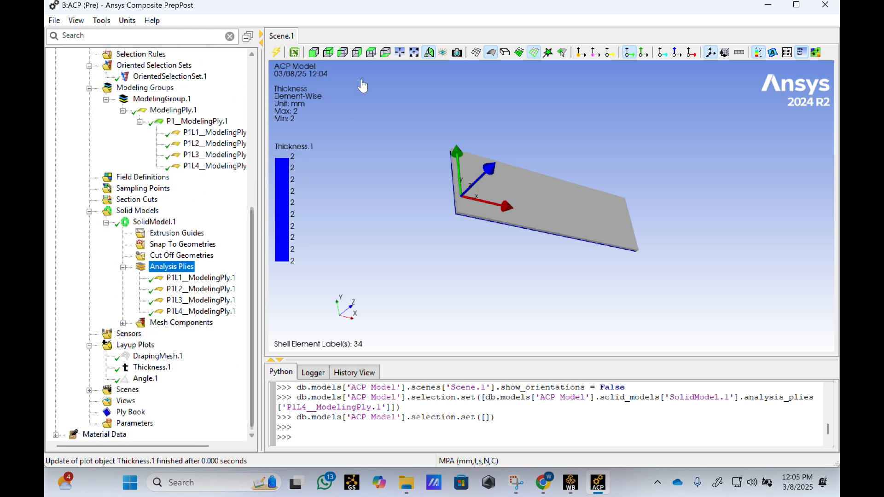